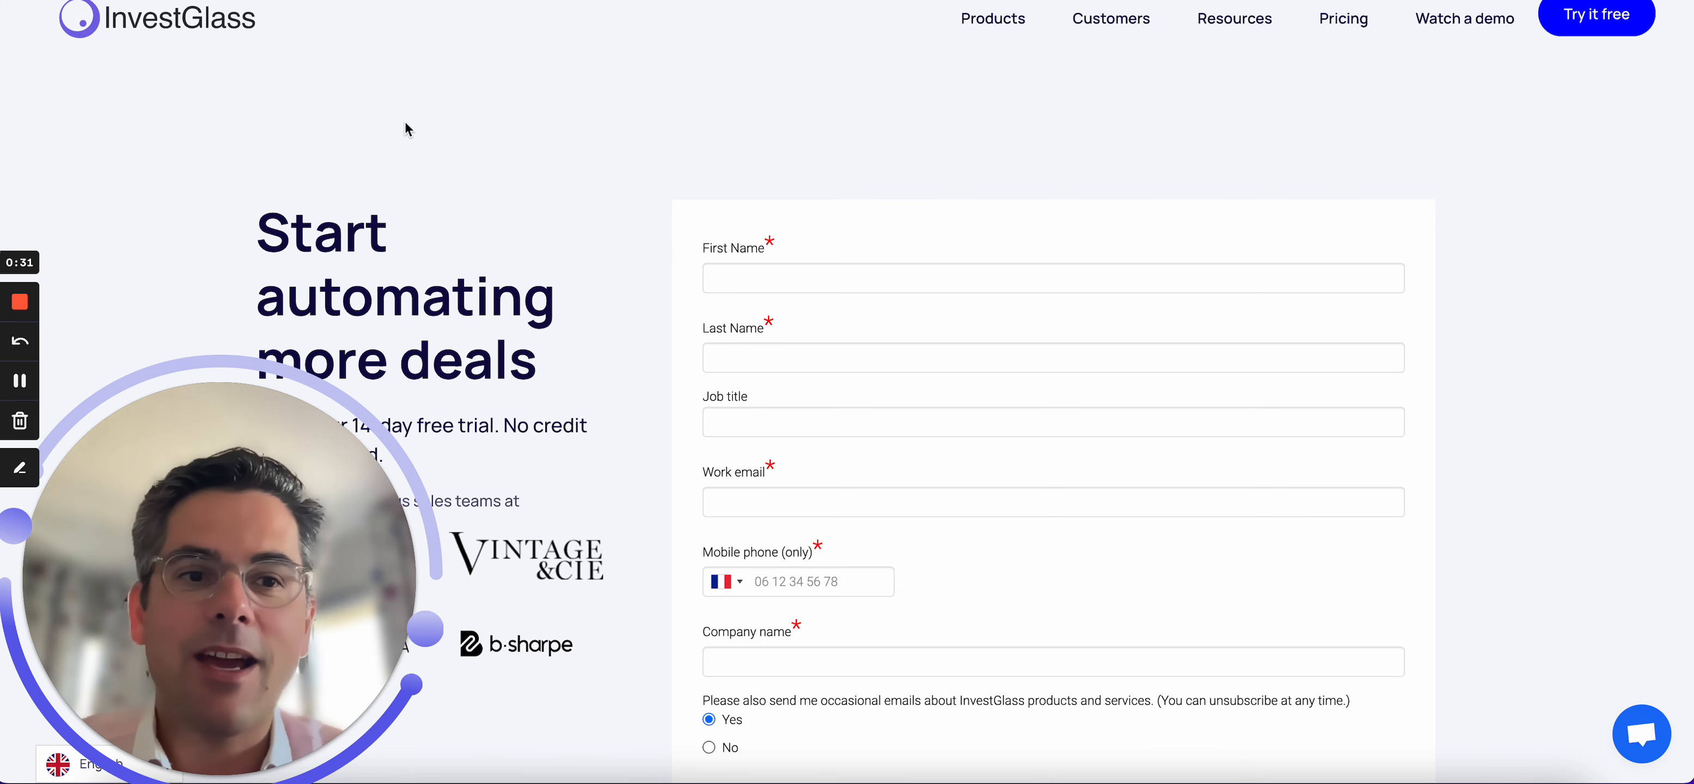
# Switch between the open tabs to review the deal tile and the navigation item labels.
pyautogui.hotkey('ctrl', 'Tab')
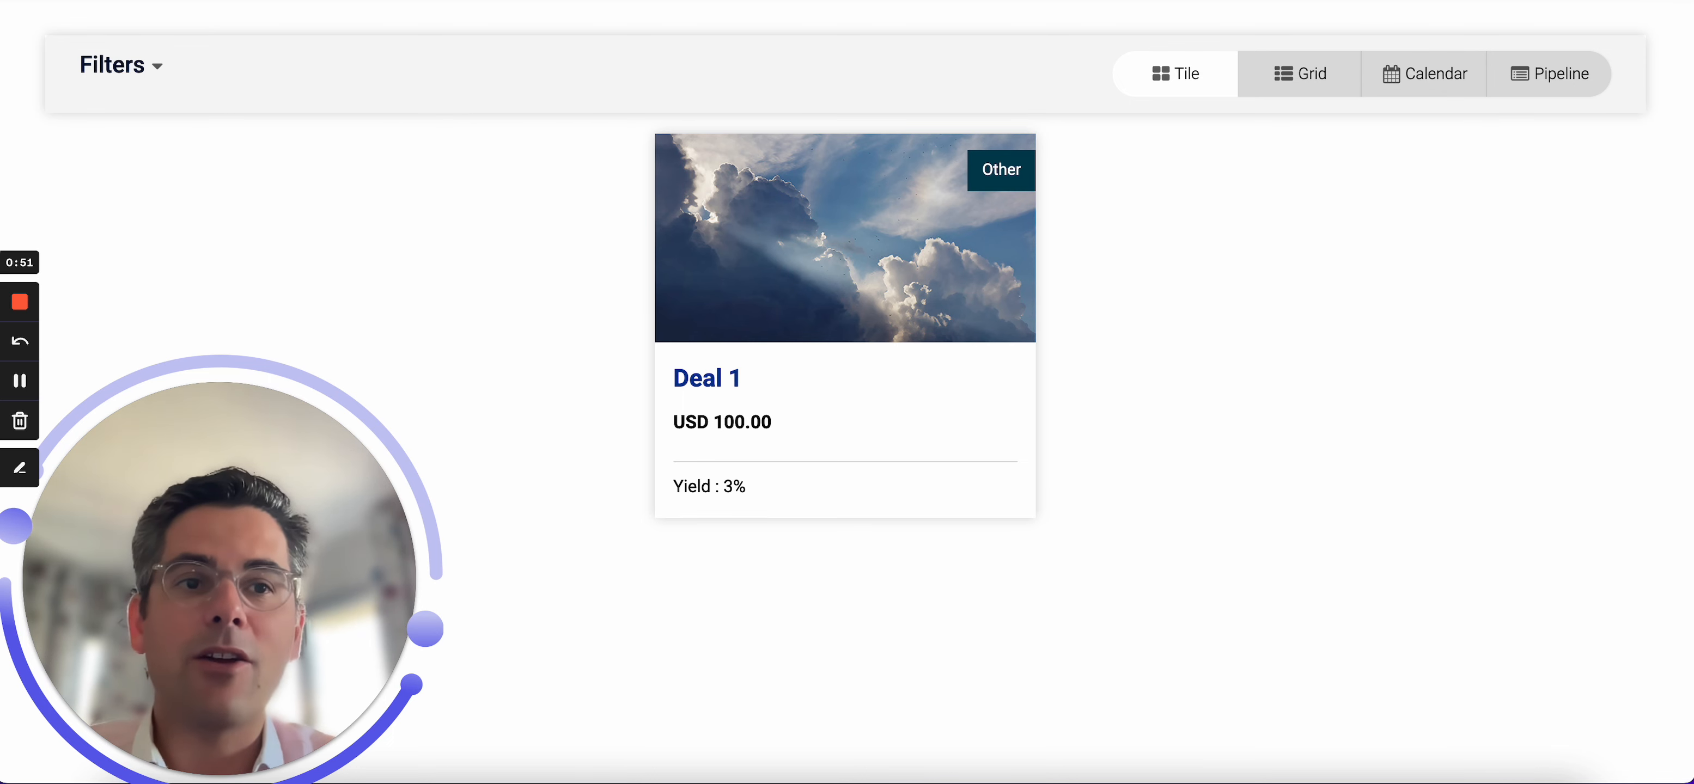
pyautogui.hotkey('ctrl', 'Tab')
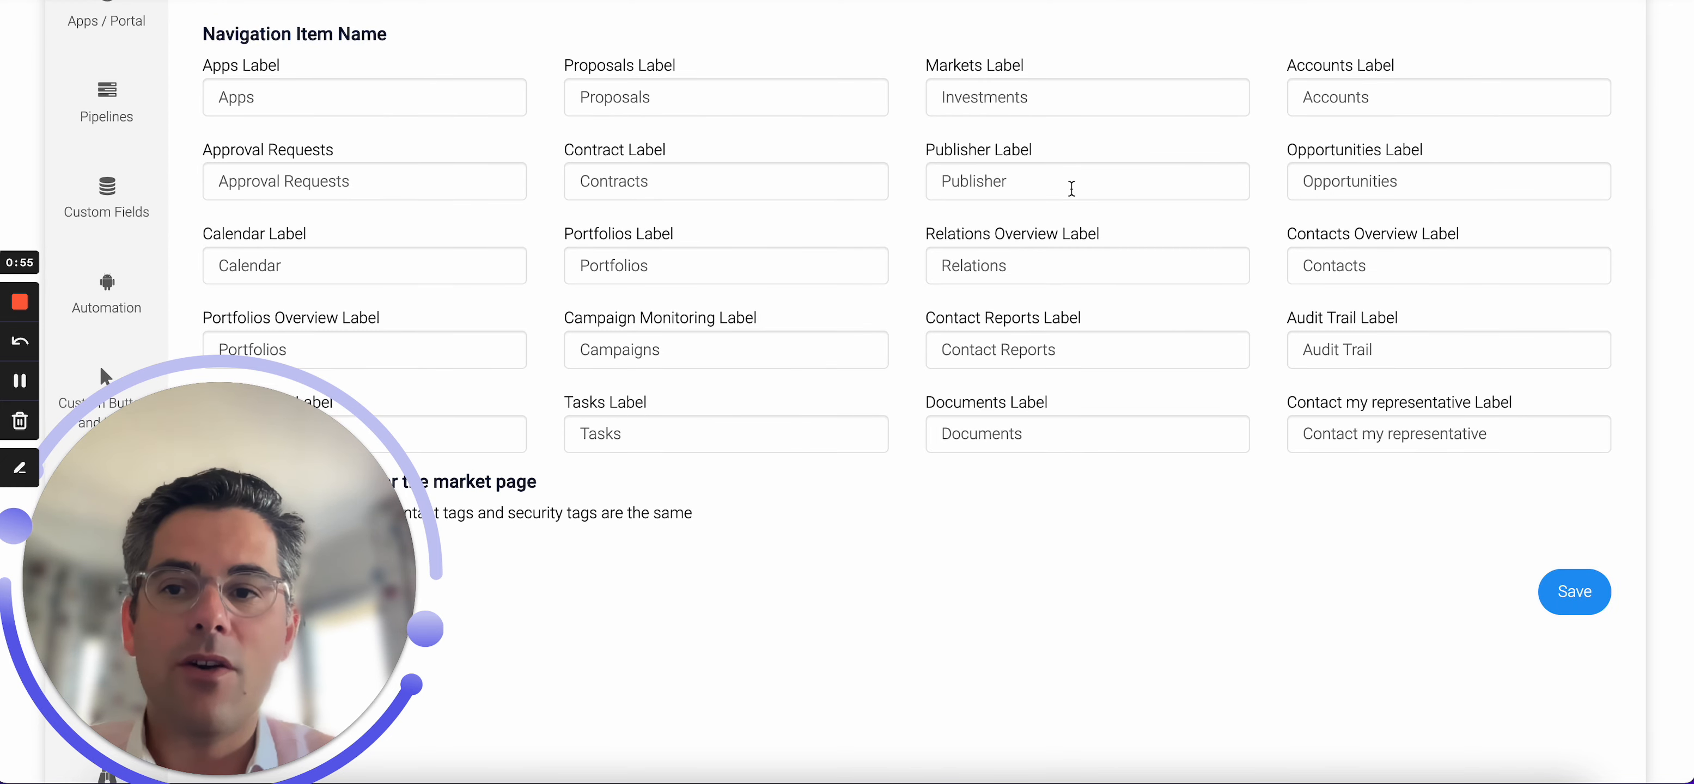
pyautogui.moveTo(1053, 97); pyautogui.dragTo(892, 104)
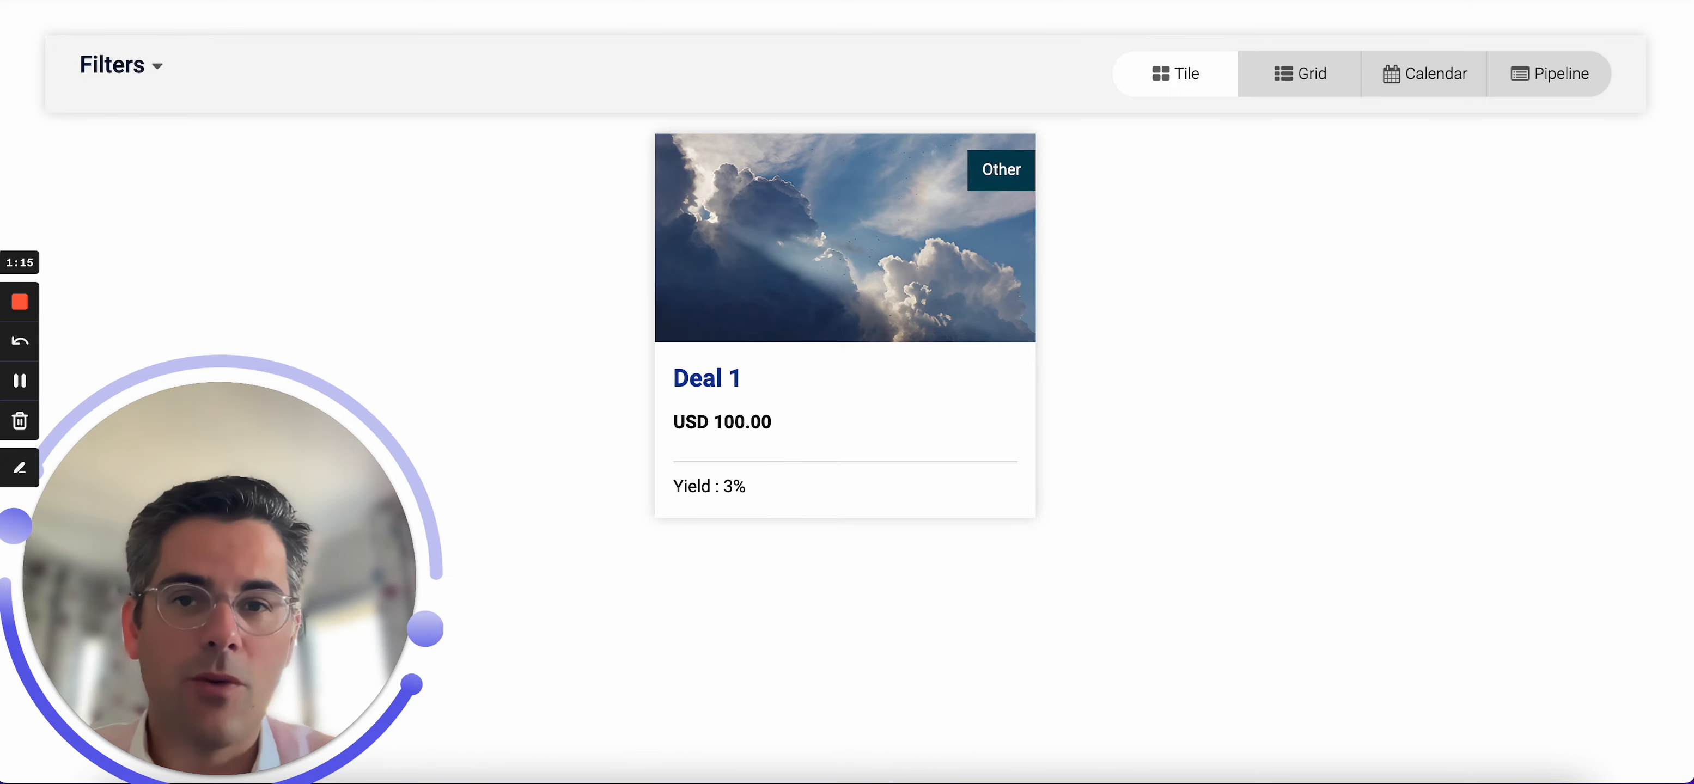
# Review the list of Securities / Products custom fields and their tabs and categories.
pyautogui.hotkey('ctrl', 'Tab')
pyautogui.scroll(-5, 704, 66)
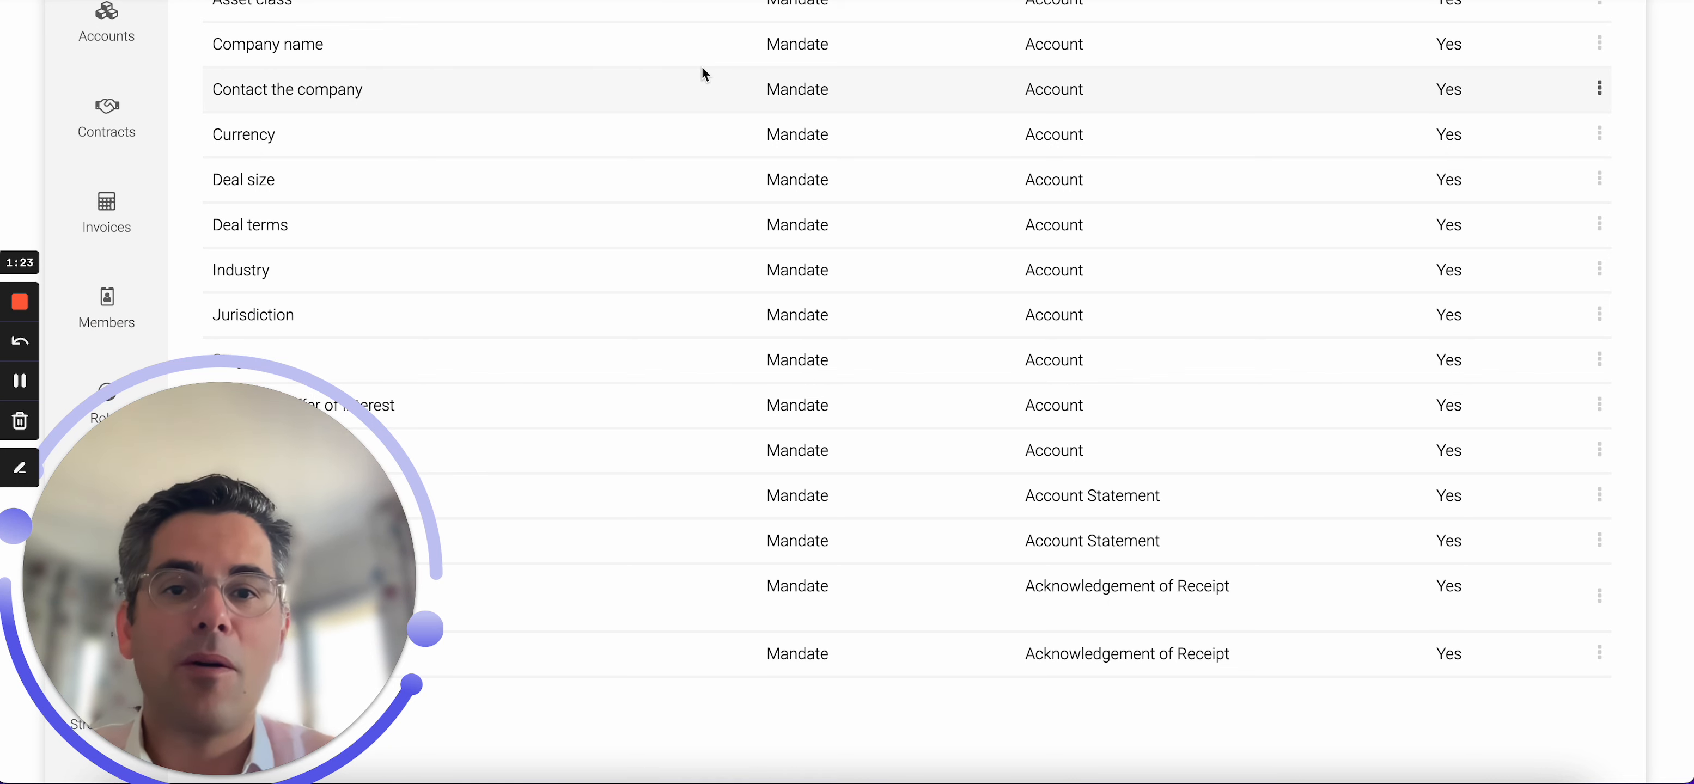
pyautogui.scroll(3, 1138, 265)
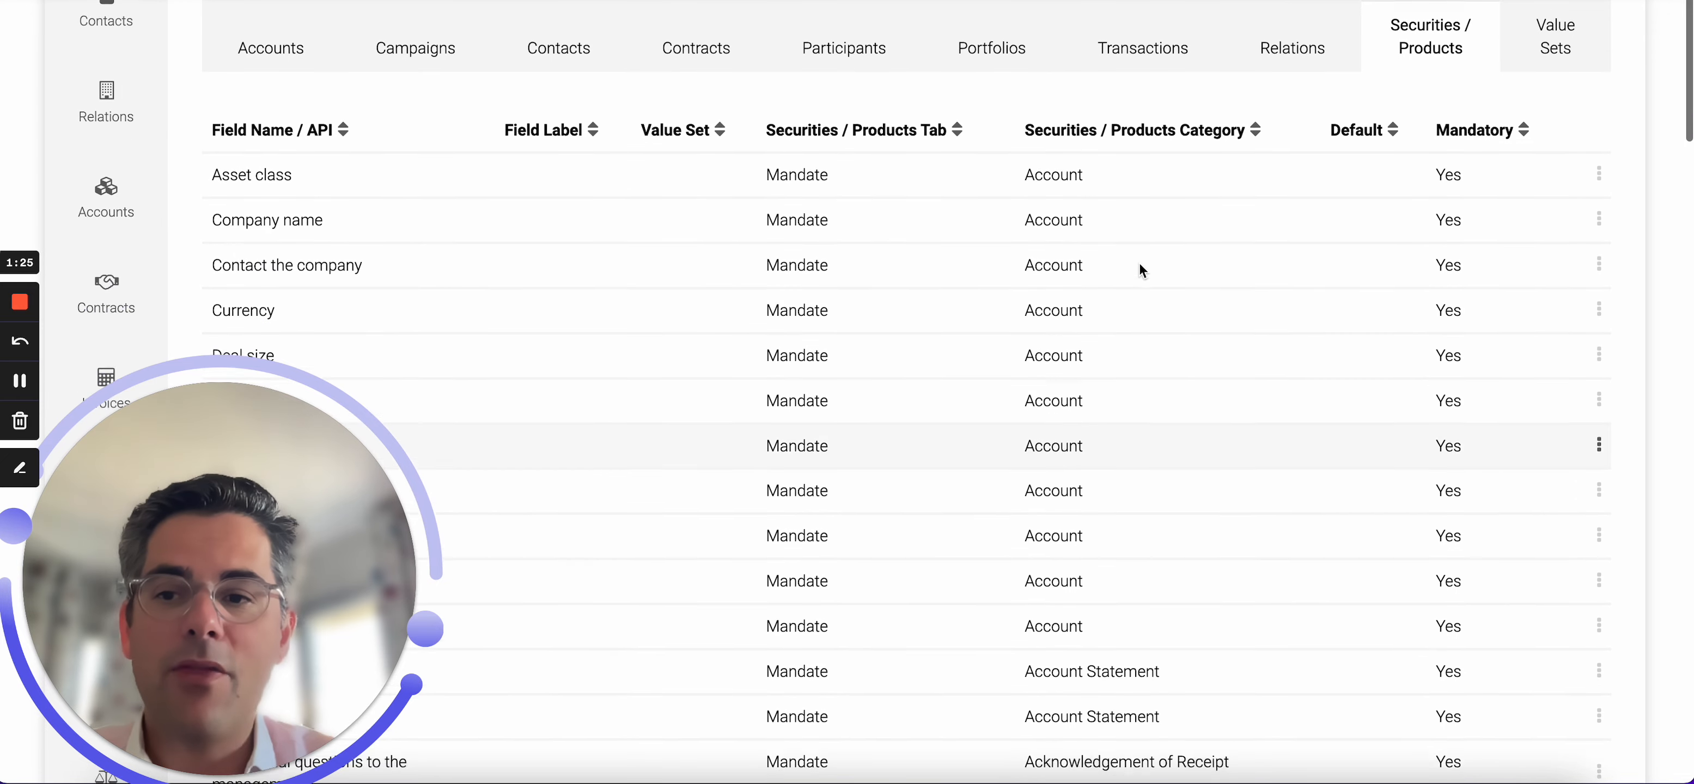
pyautogui.scroll(-1, 1138, 265)
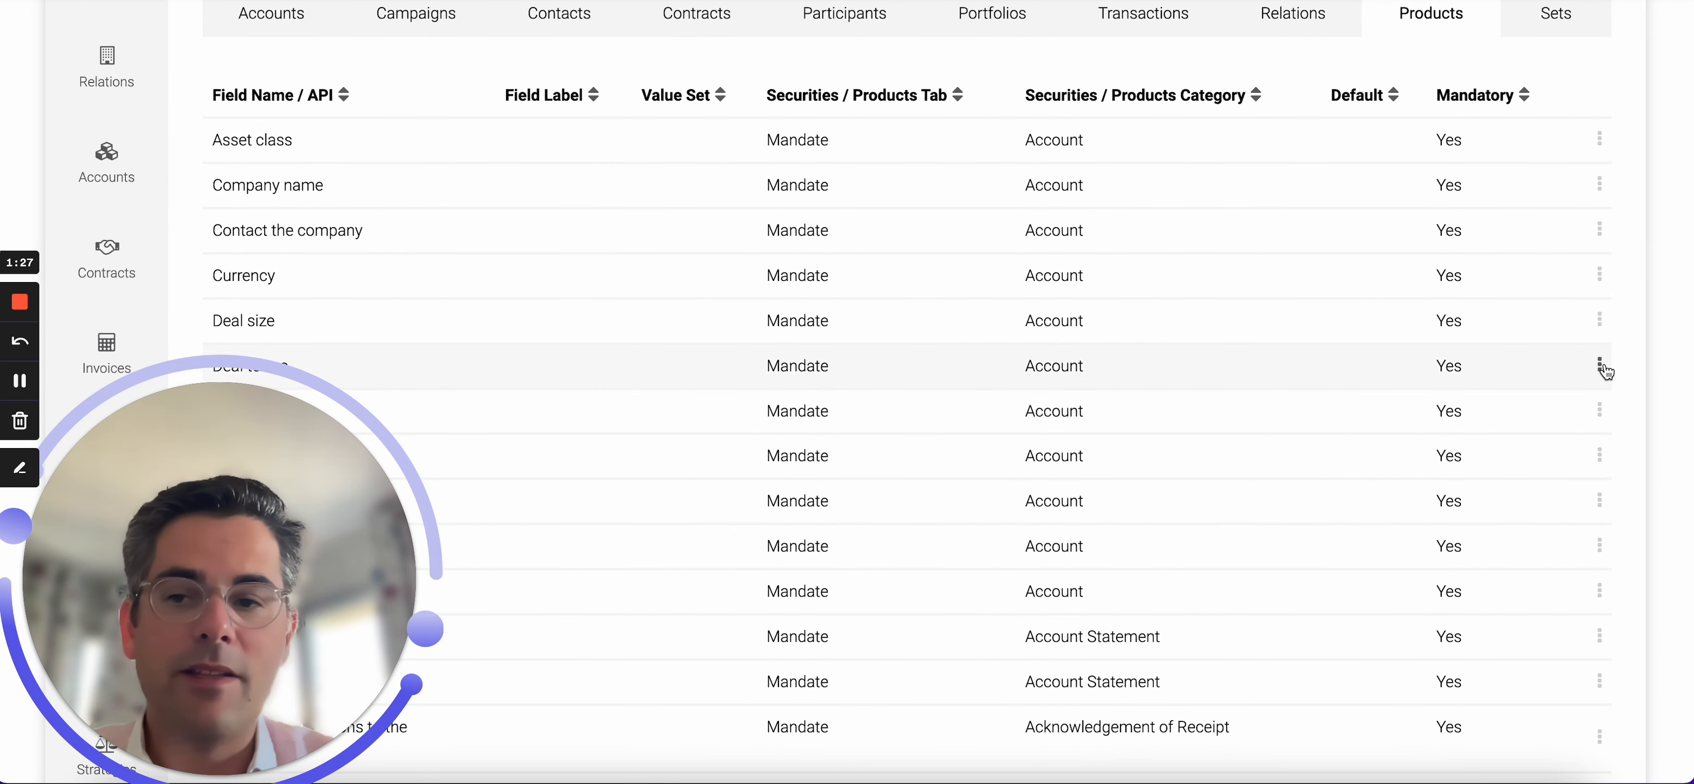
pyautogui.scroll(-2, 1604, 370)
pyautogui.scroll(-3, 1607, 373)
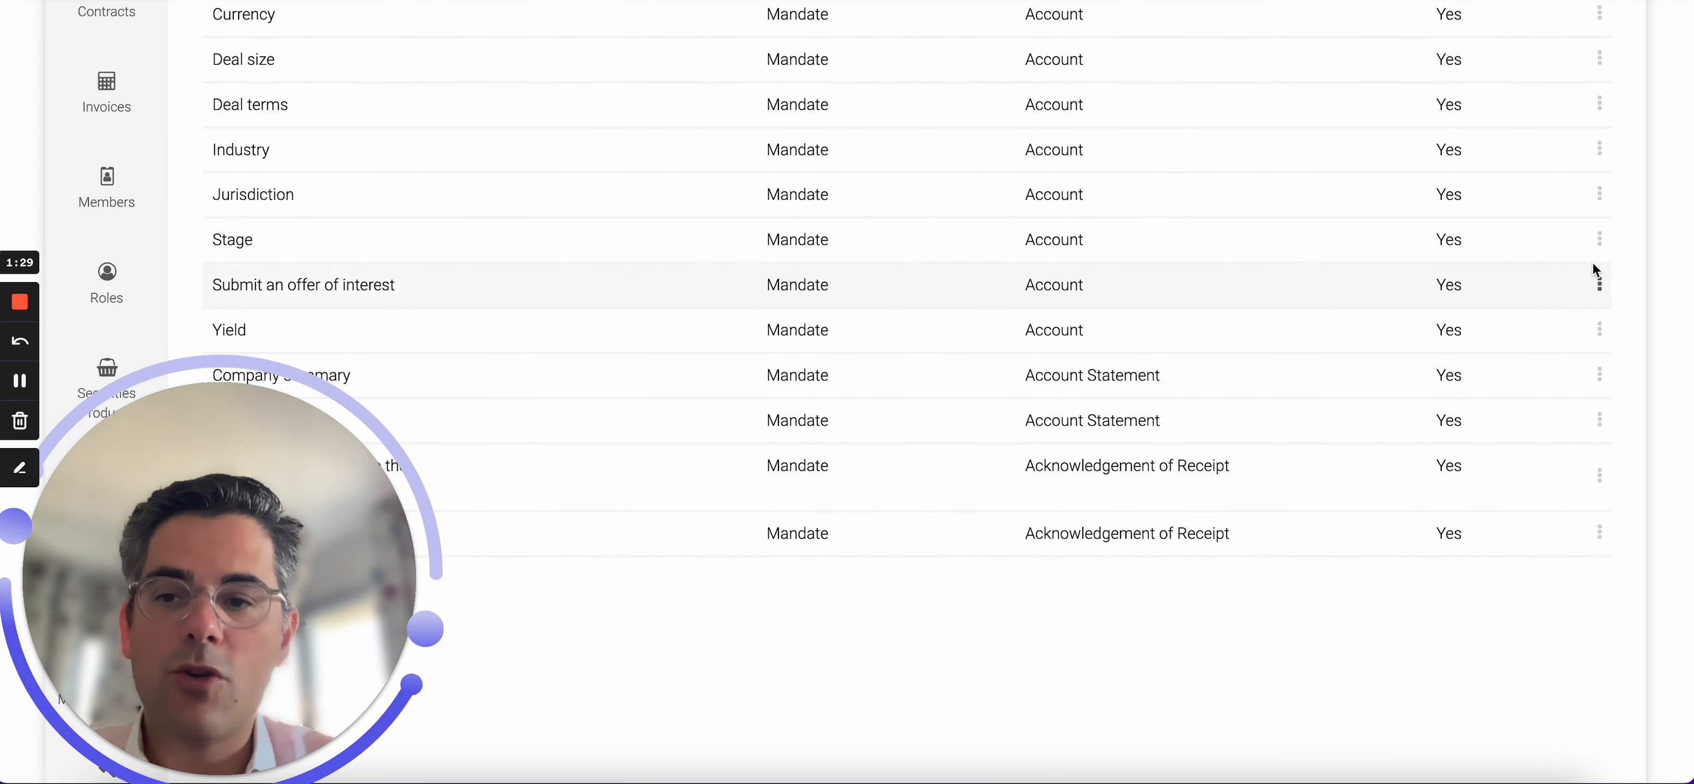
pyautogui.scroll(-2, 1600, 295)
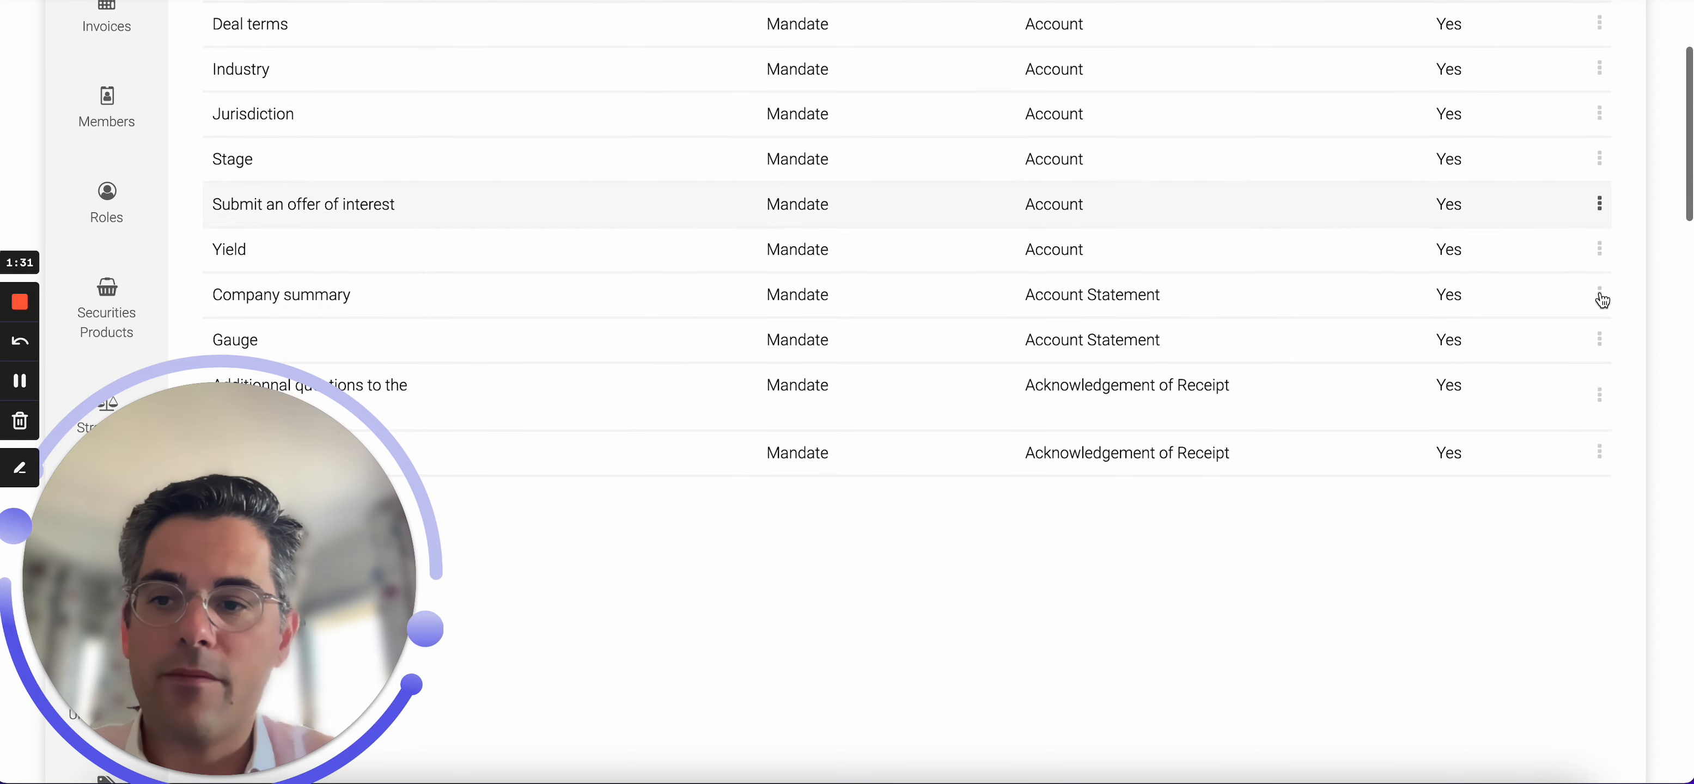
pyautogui.scroll(-1, 1600, 309)
# Edit the Company summary custom field to show it on the market page, and update it.
pyautogui.click(1599, 225)
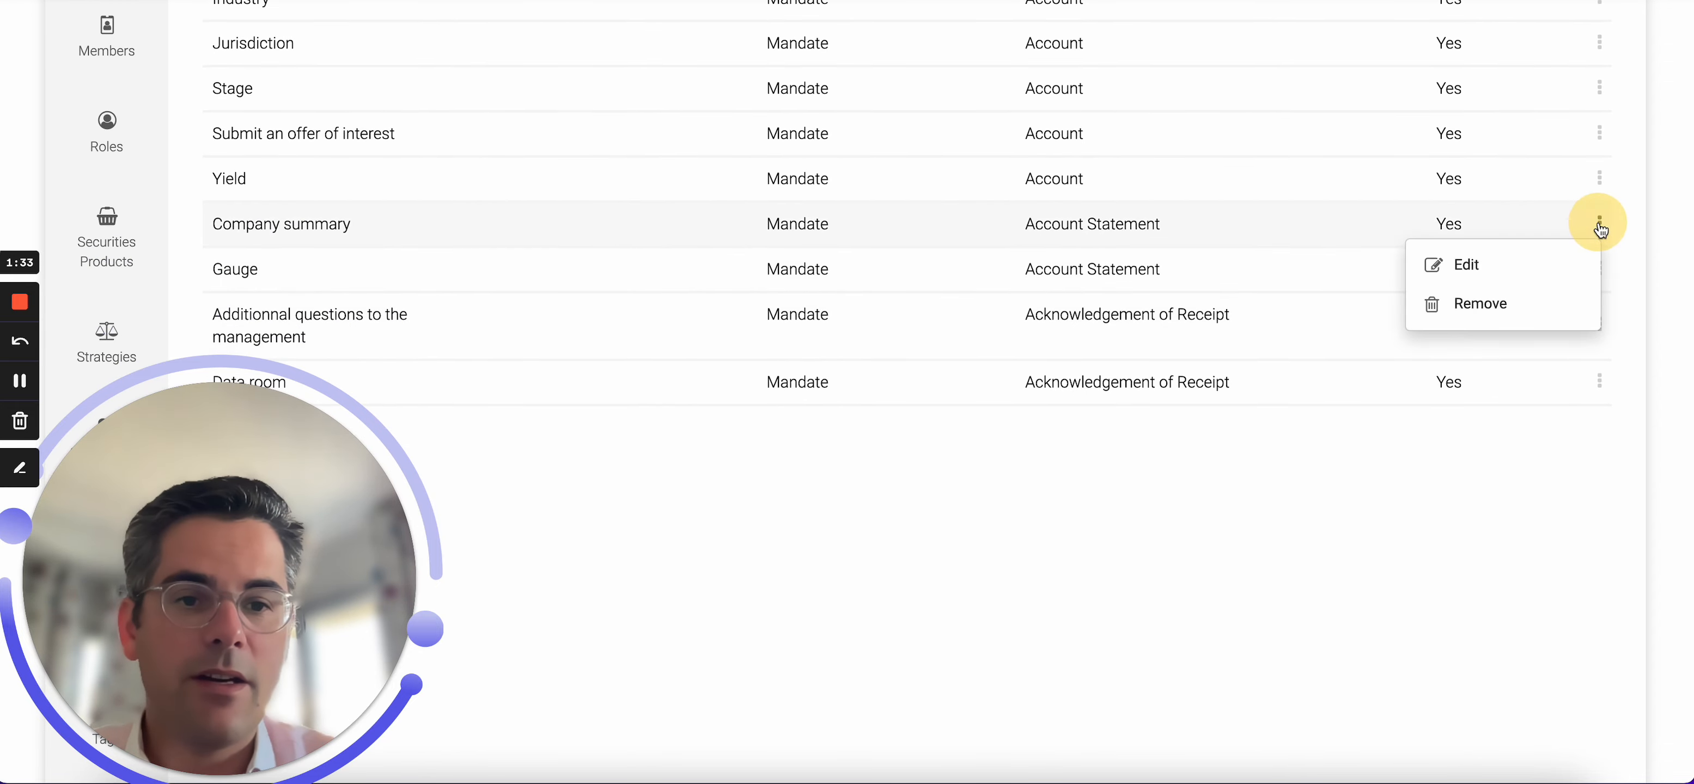
pyautogui.click(1492, 267)
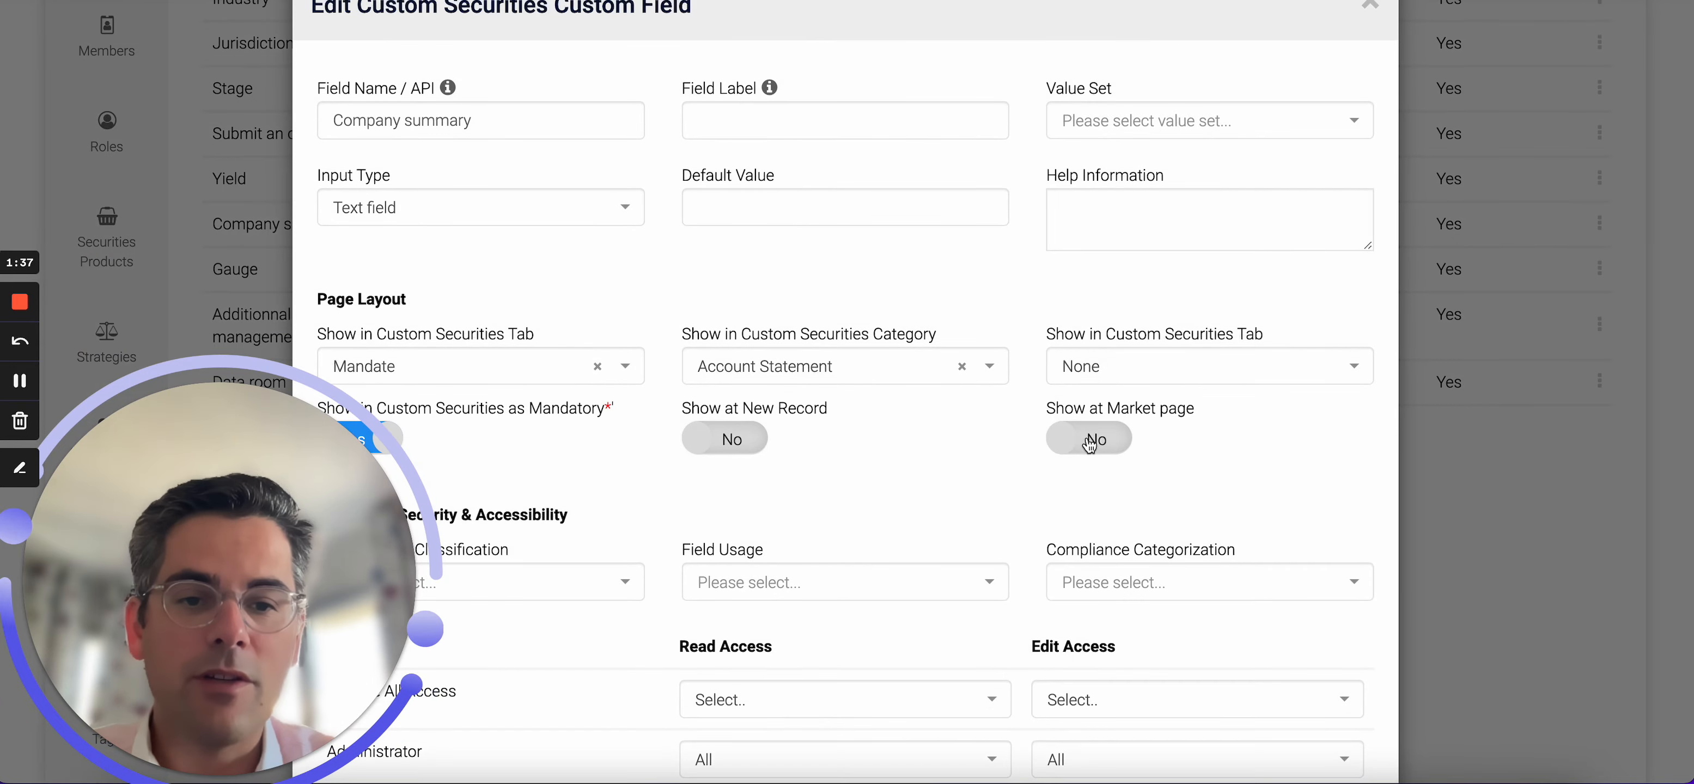
pyautogui.click(1079, 437)
pyautogui.scroll(-5, 1169, 576)
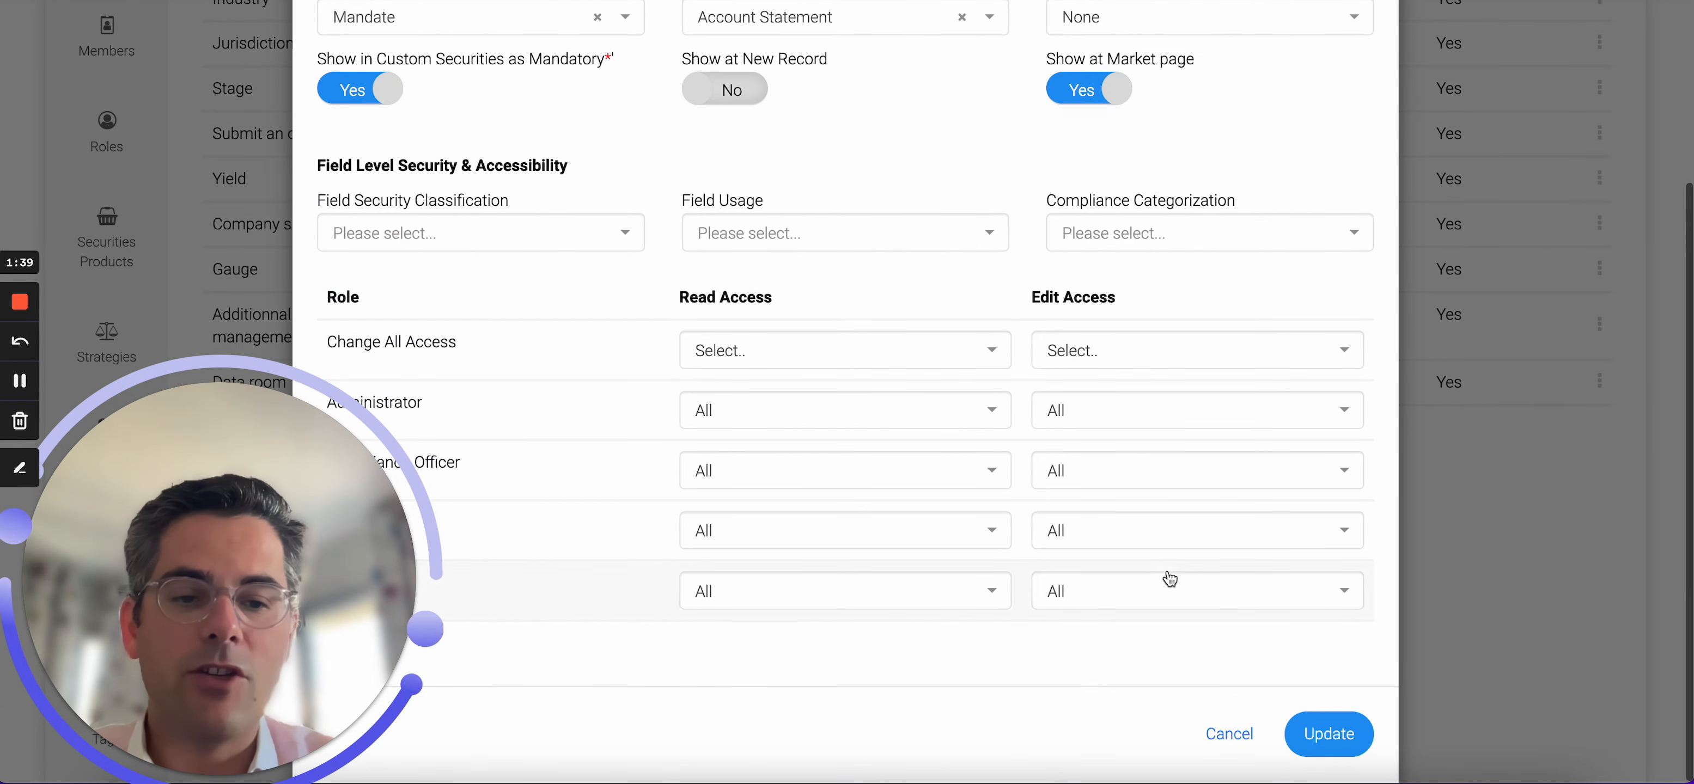
pyautogui.click(1311, 730)
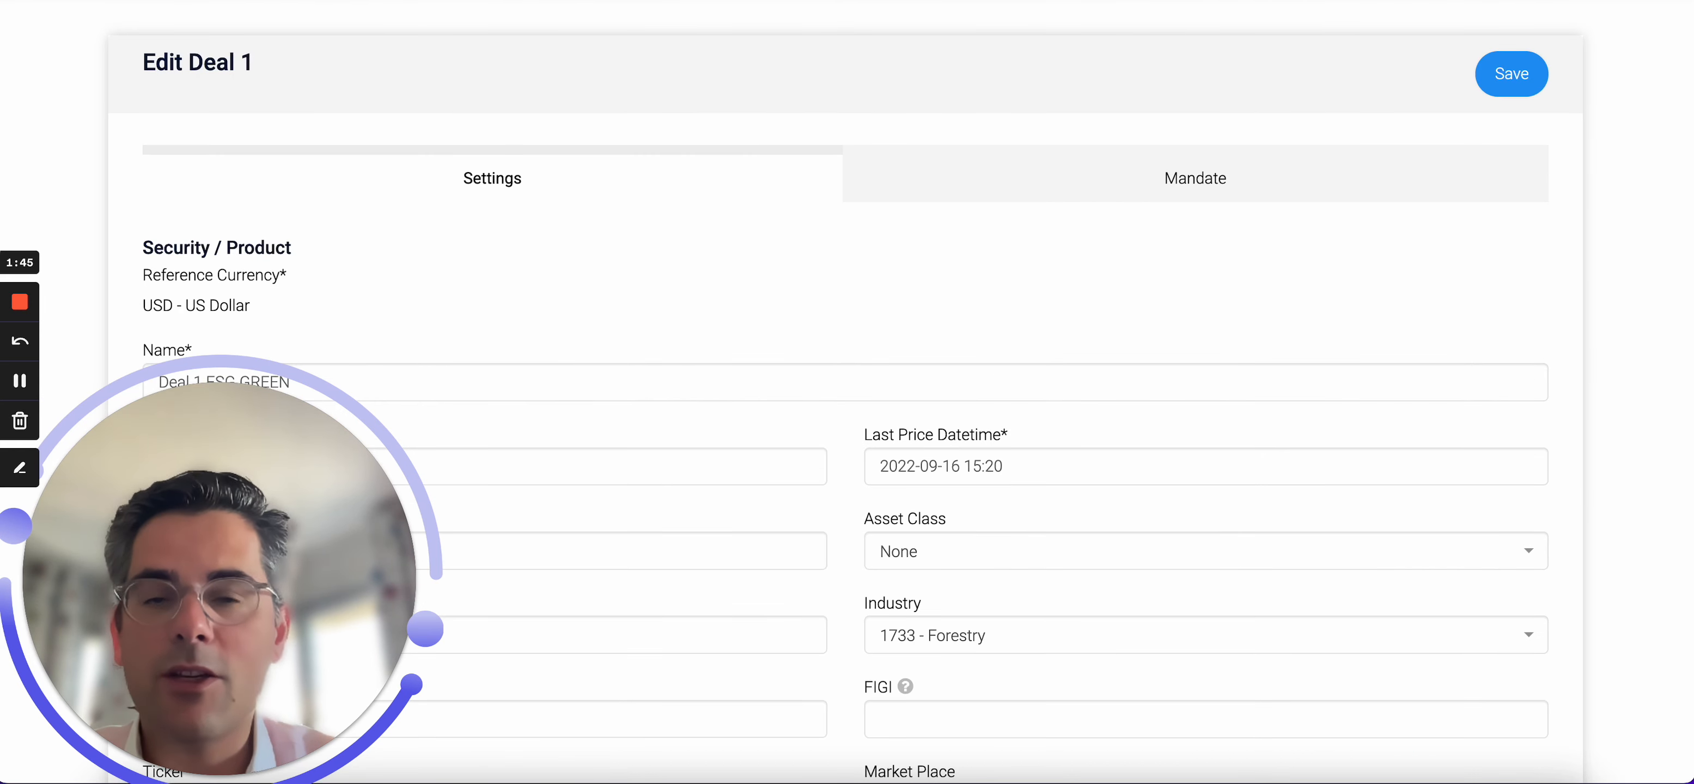
# Scroll through the Settings tab fields of Deal 1.
pyautogui.scroll(-4, 1078, 157)
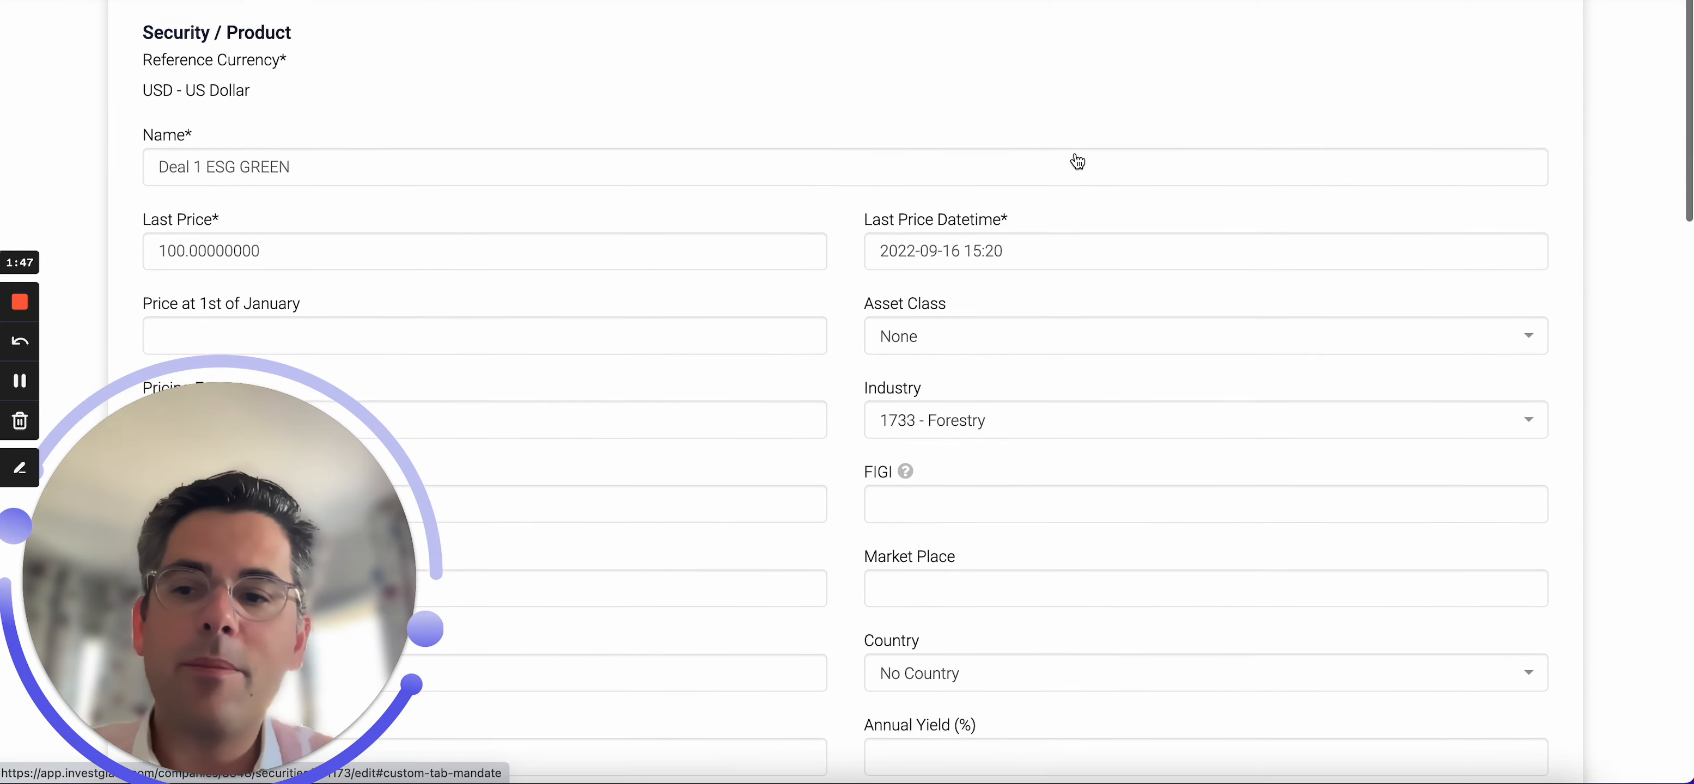
pyautogui.scroll(-3, 1076, 153)
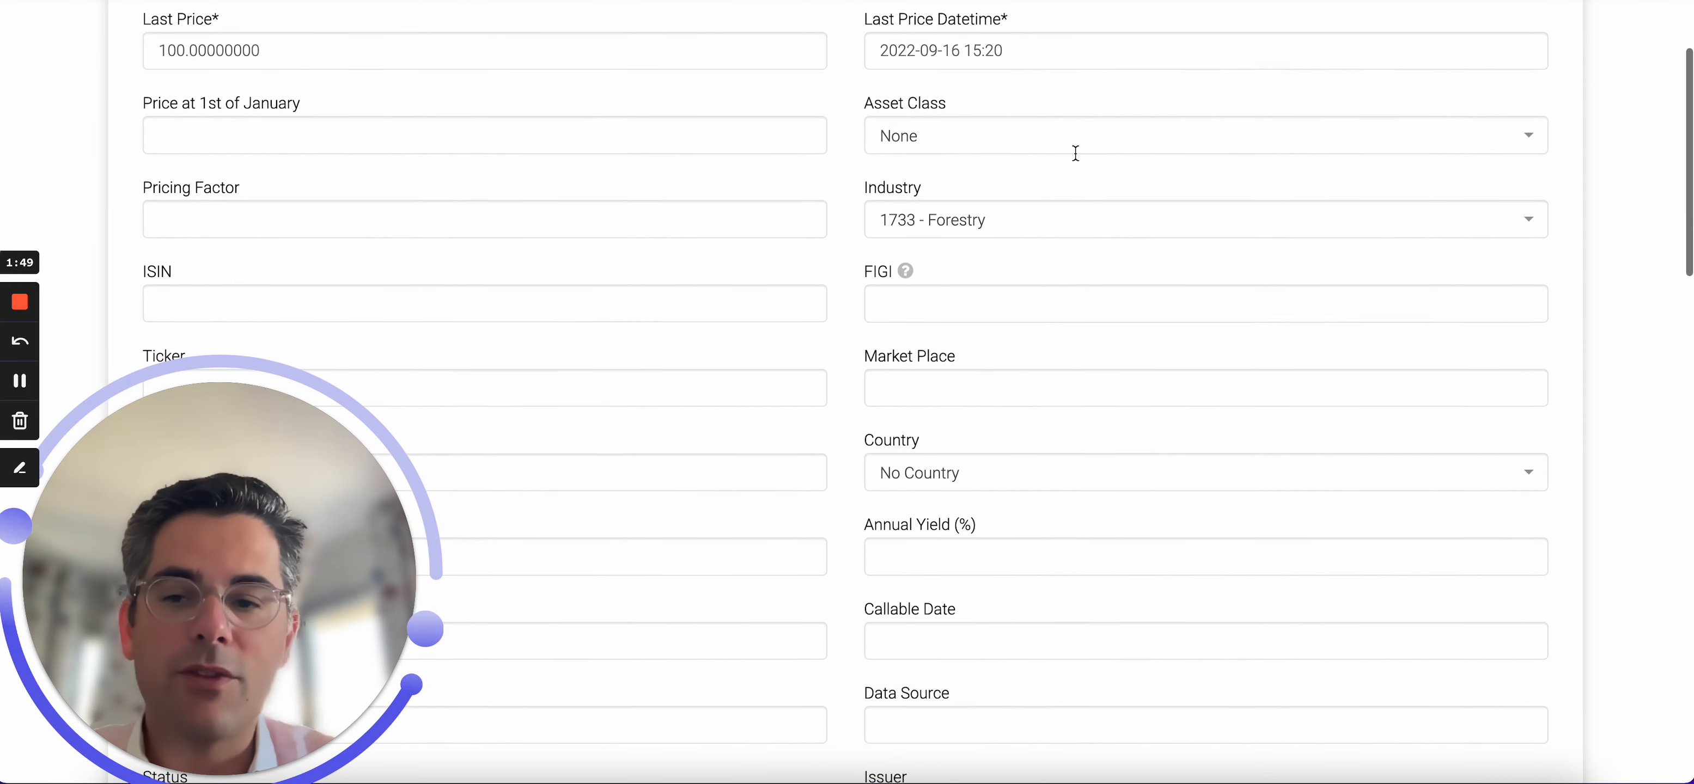
pyautogui.scroll(-9, 1078, 162)
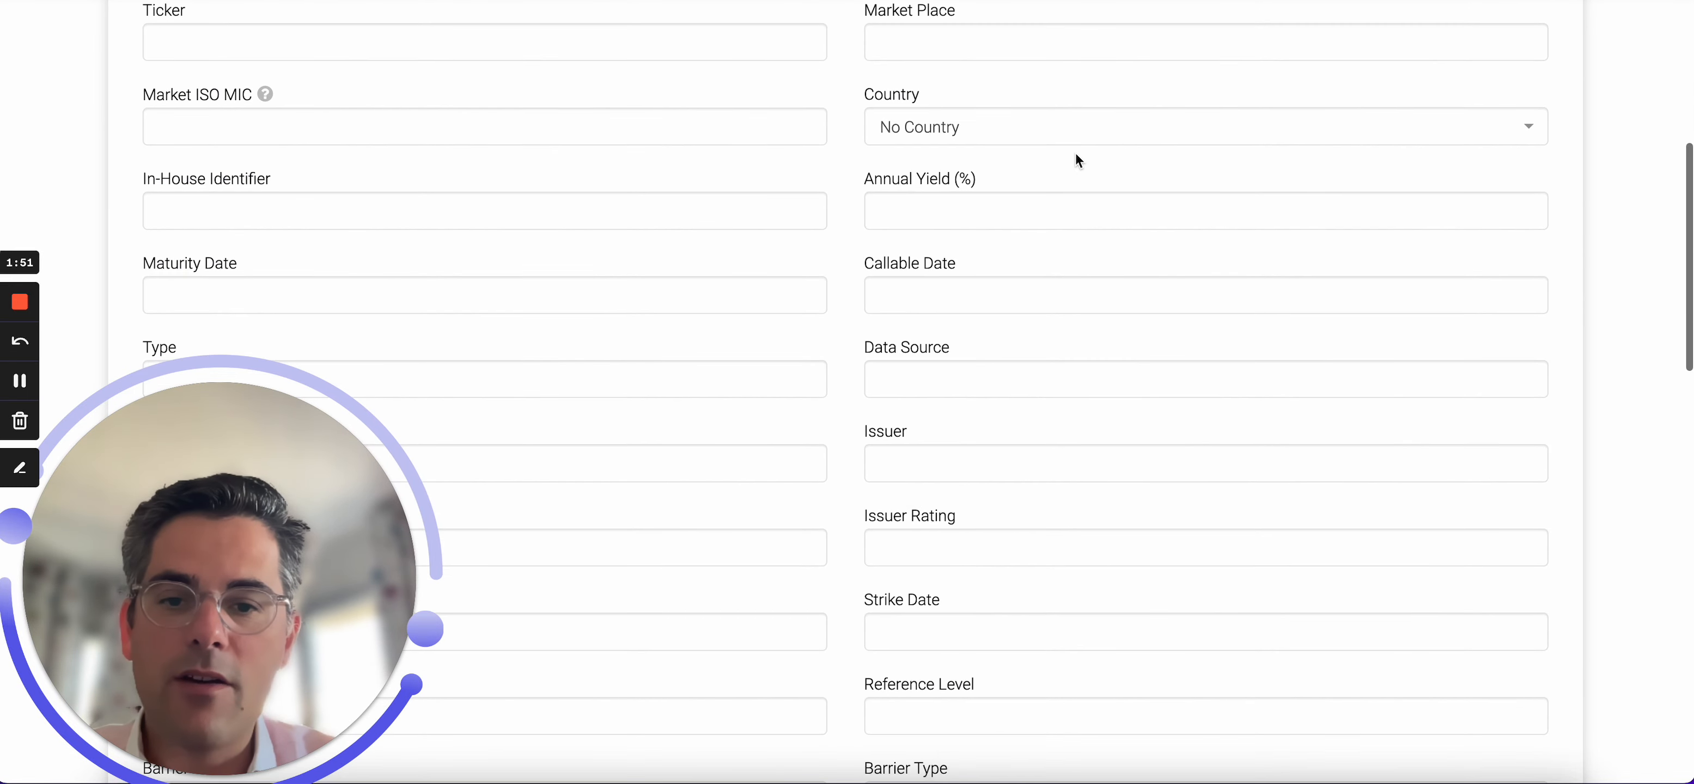
pyautogui.scroll(-16, 1000, 314)
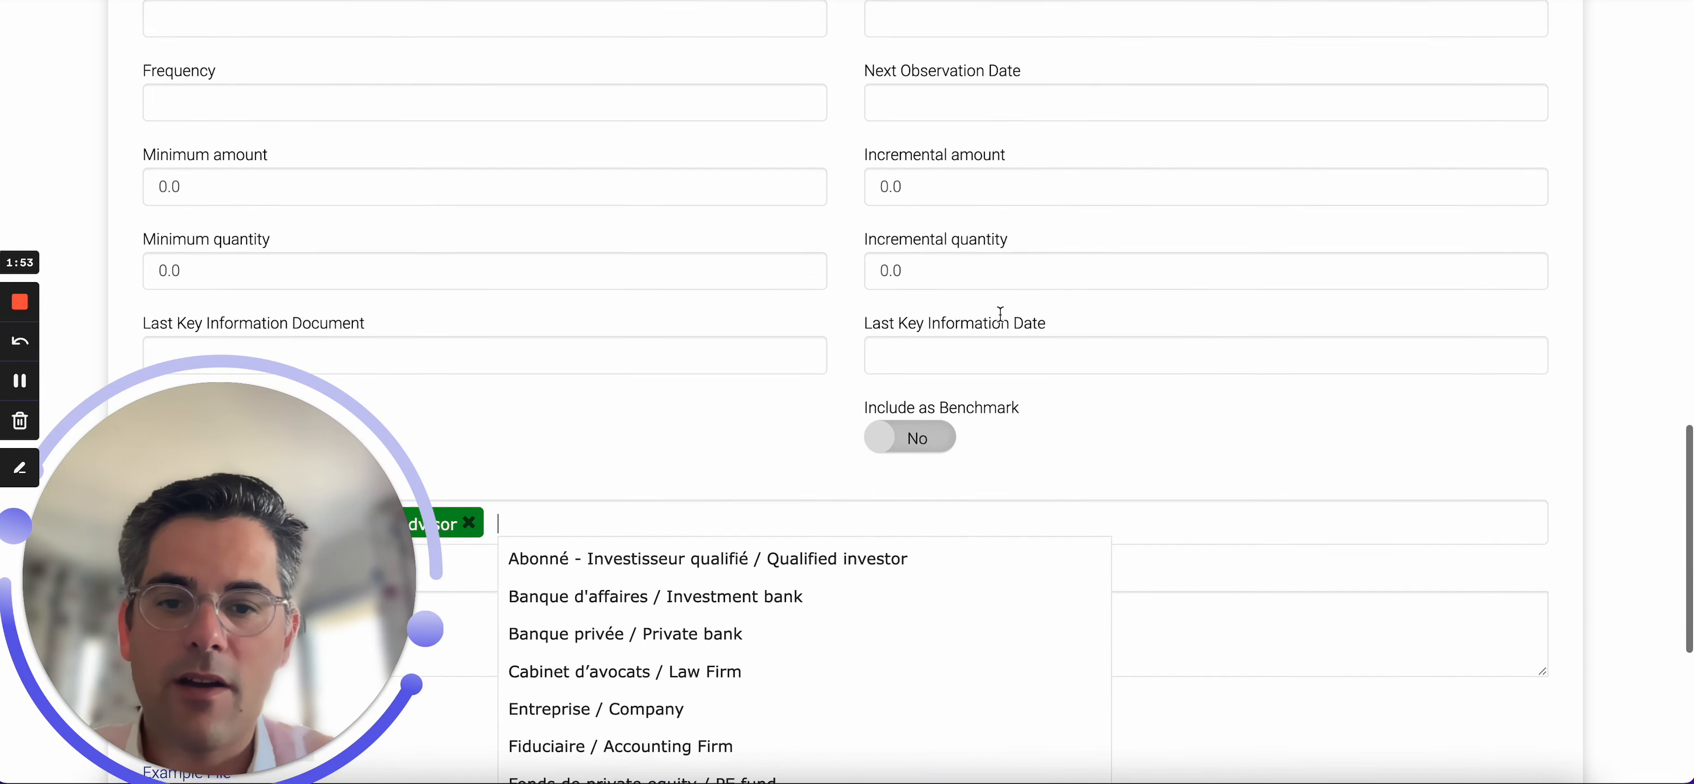
pyautogui.scroll(-4, 1005, 322)
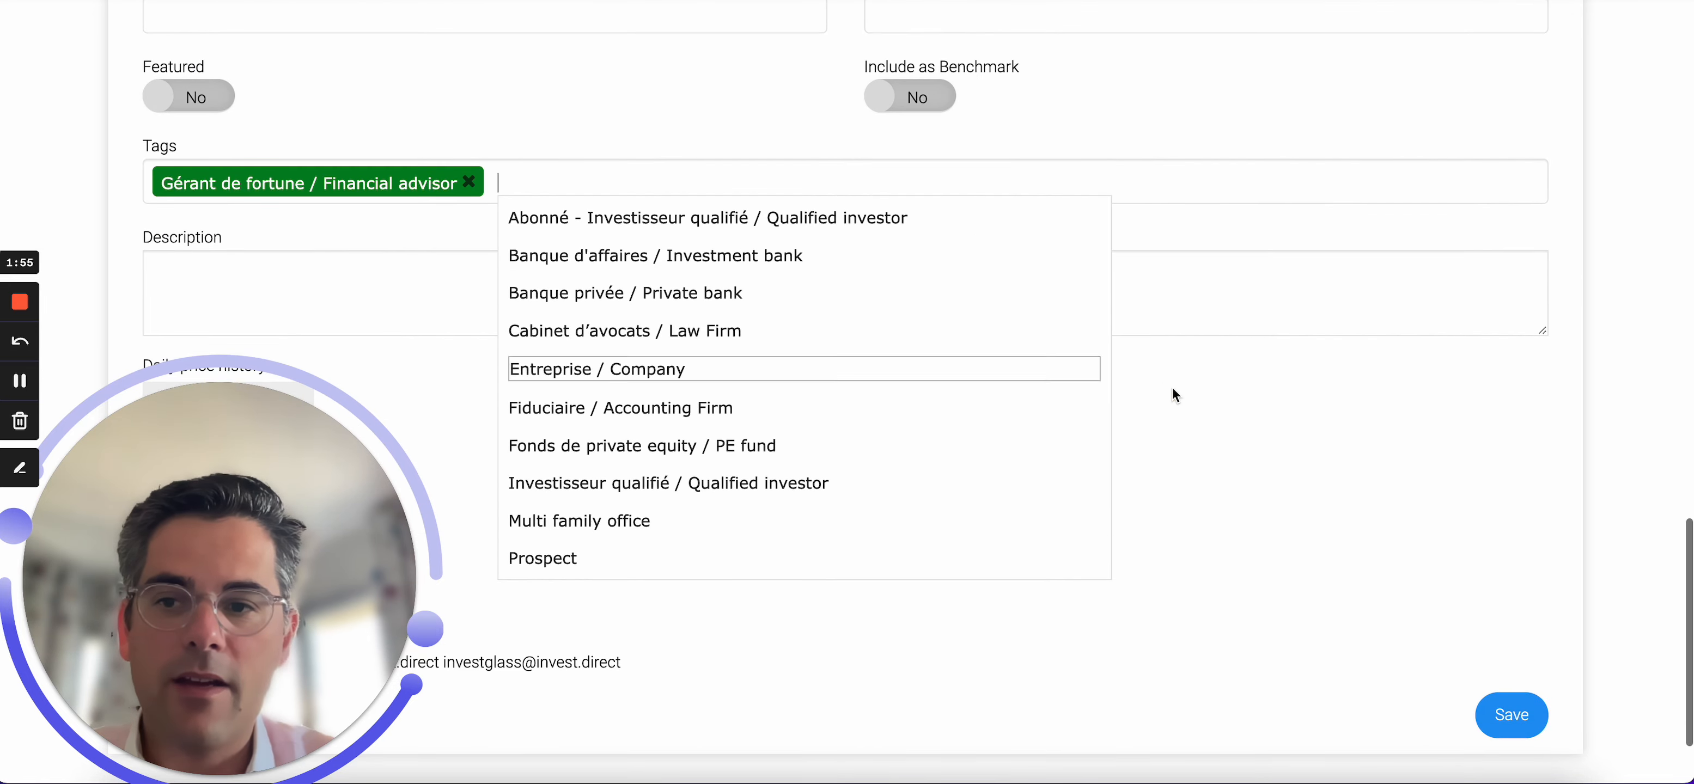
pyautogui.click(1151, 396)
pyautogui.scroll(20, 1151, 395)
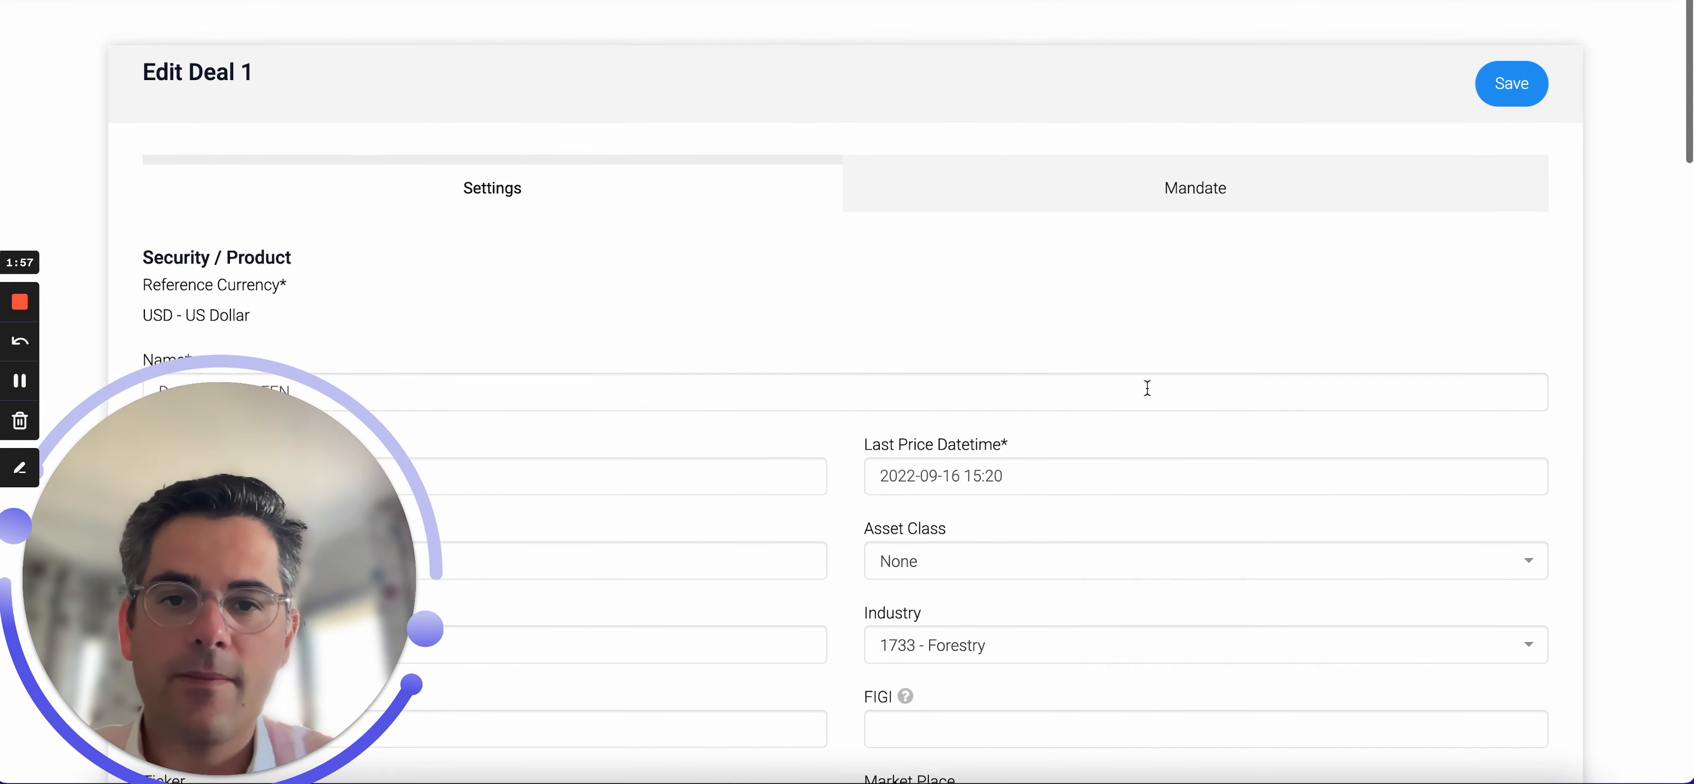
# Open the Mandate tab and enter United Kingdom as the deal's Jurisdiction.
pyautogui.click(1151, 180)
pyautogui.scroll(-6, 1061, 364)
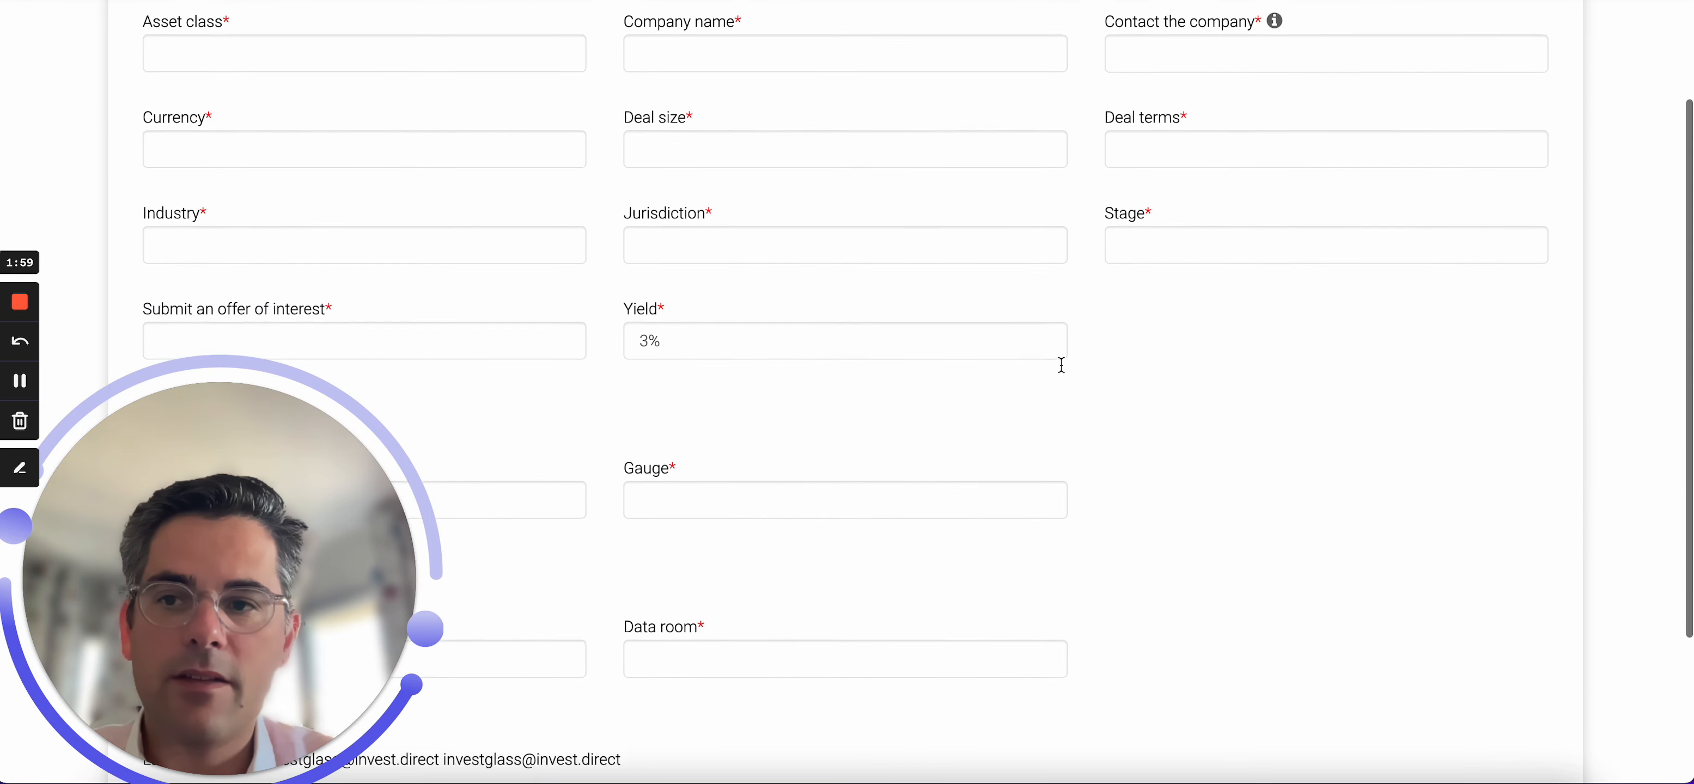
pyautogui.scroll(6, 1062, 363)
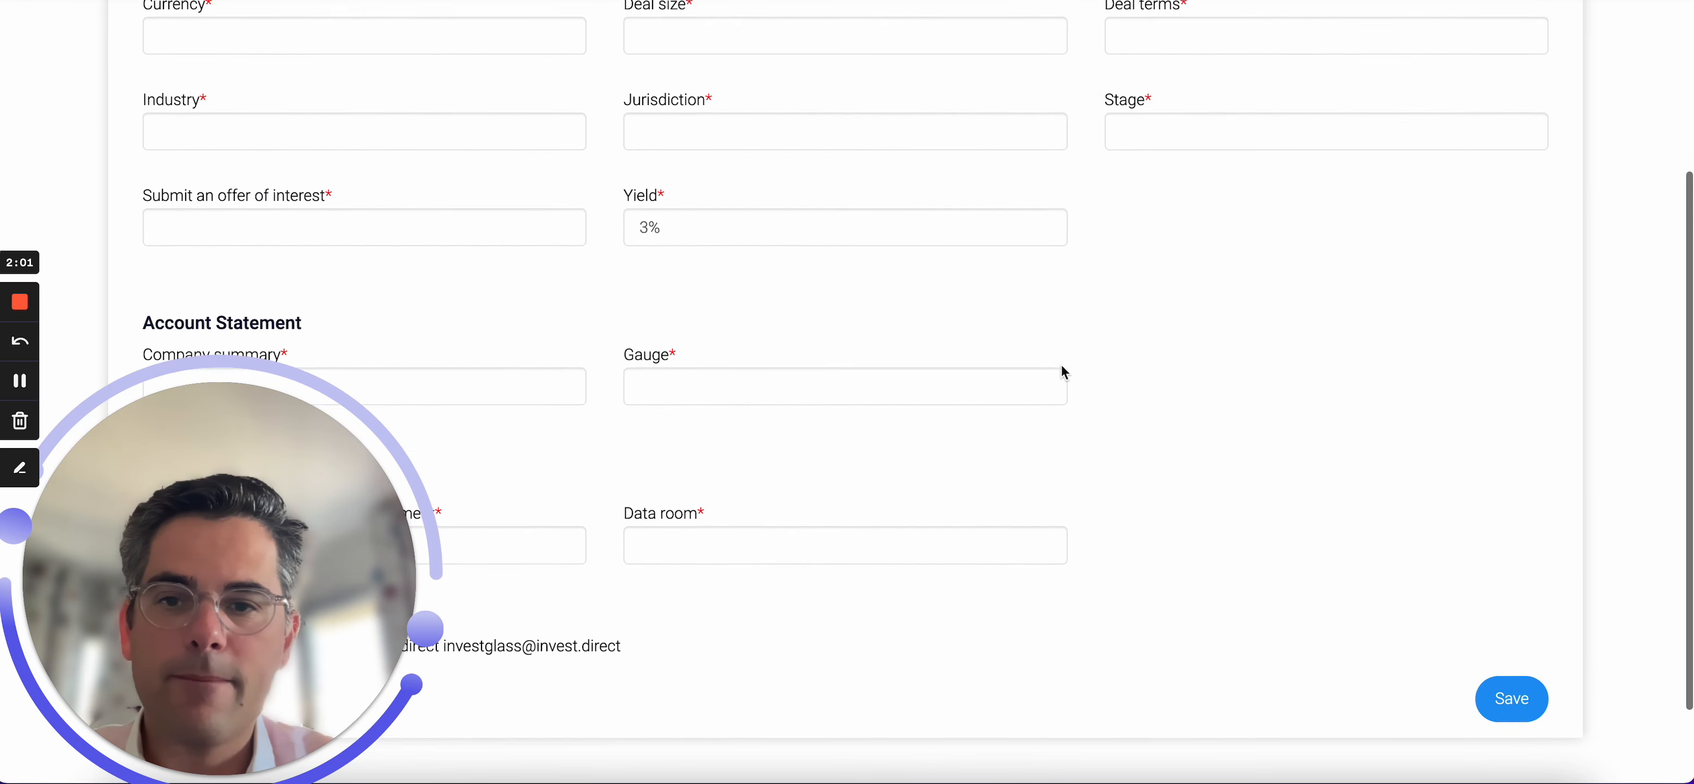
pyautogui.scroll(2, 1063, 367)
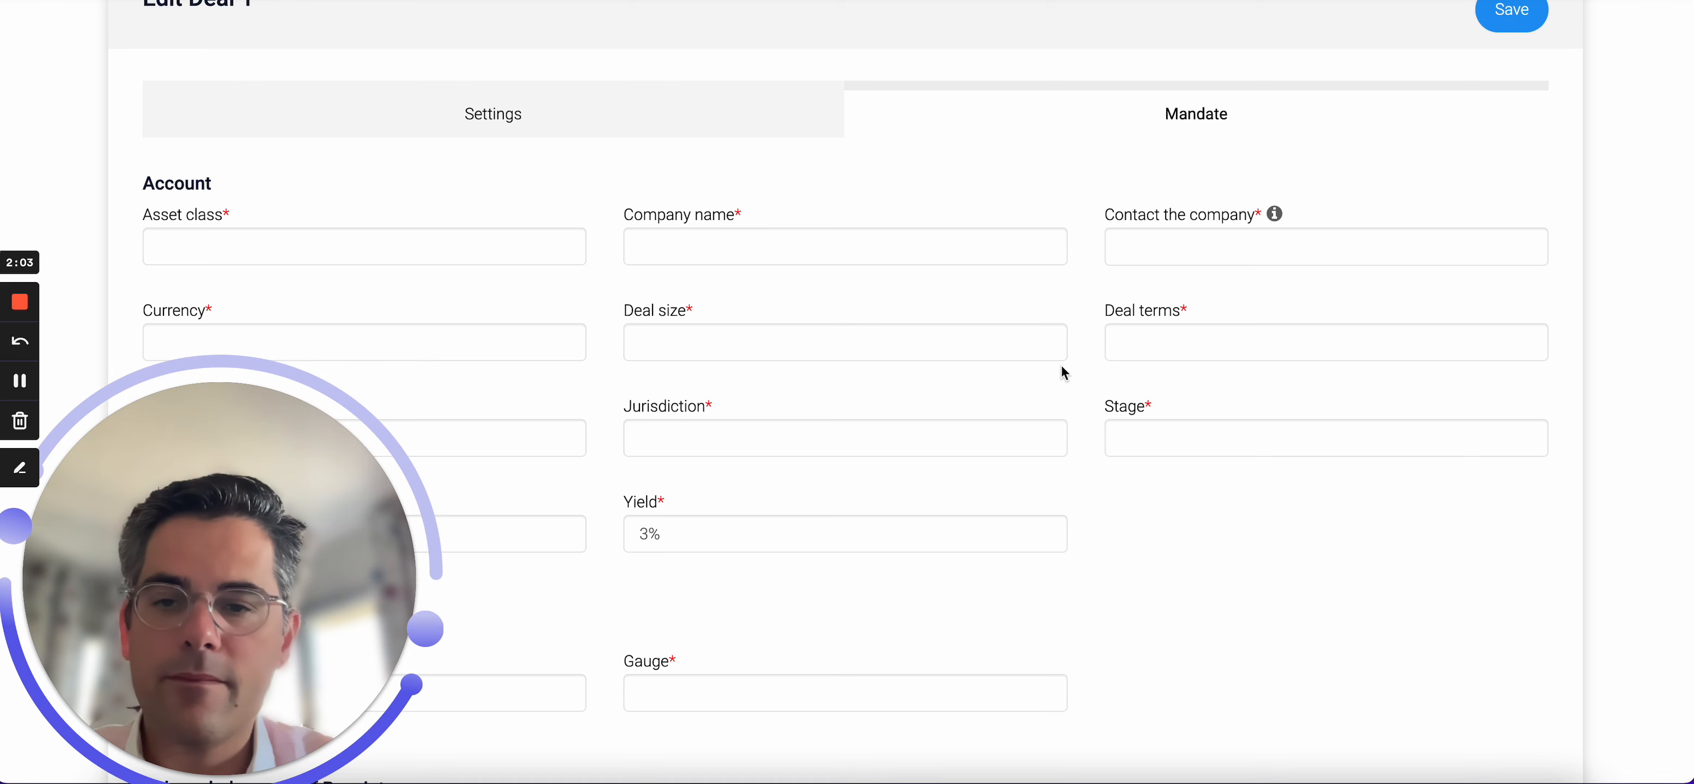
pyautogui.click(559, 111)
pyautogui.click(930, 108)
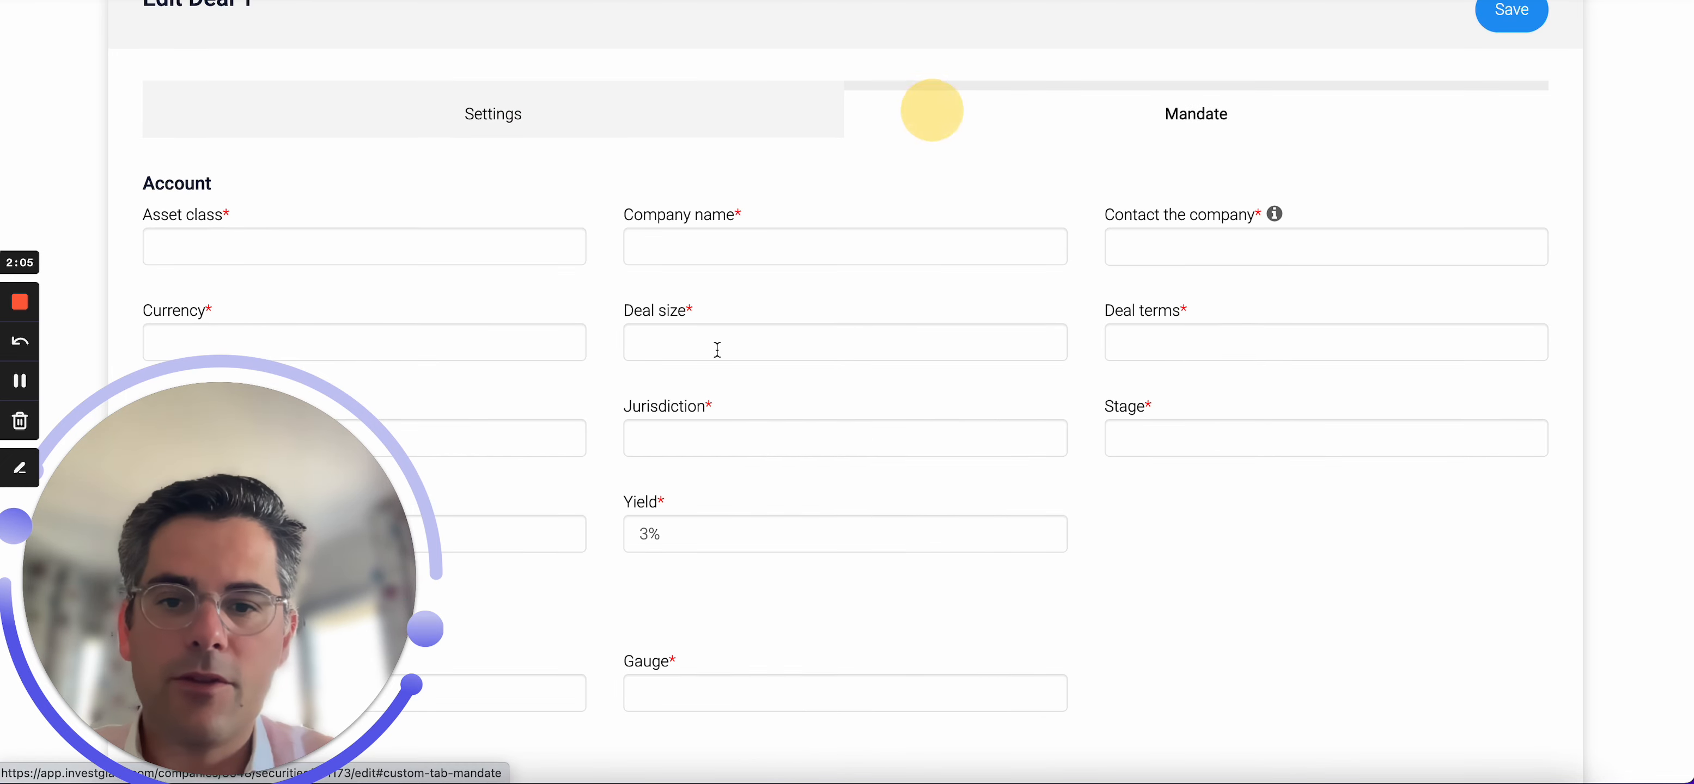
pyautogui.scroll(-3, 674, 439)
pyautogui.click(945, 297)
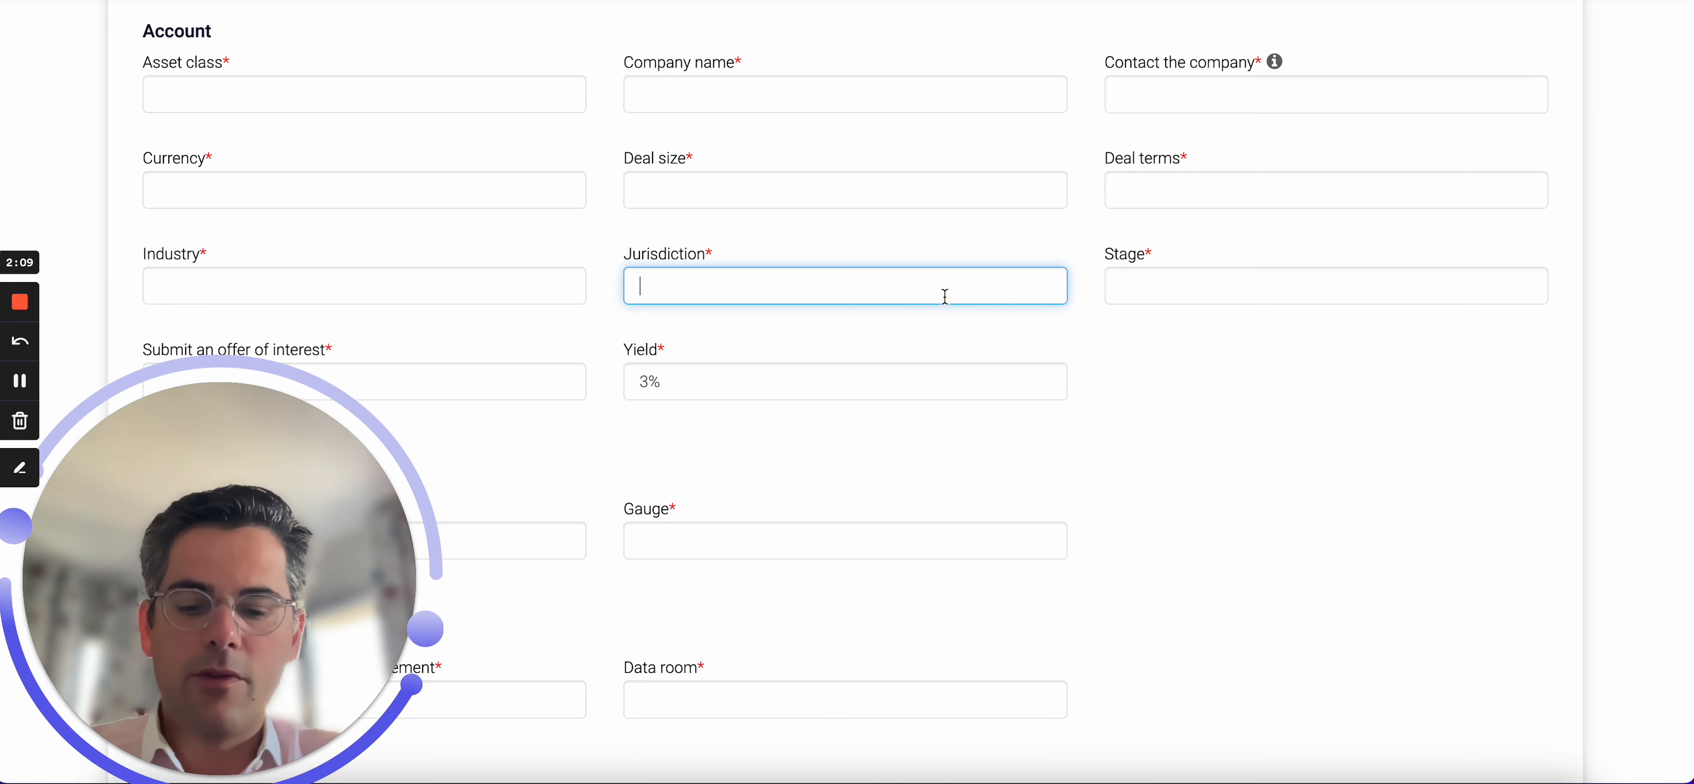
pyautogui.write('United K')
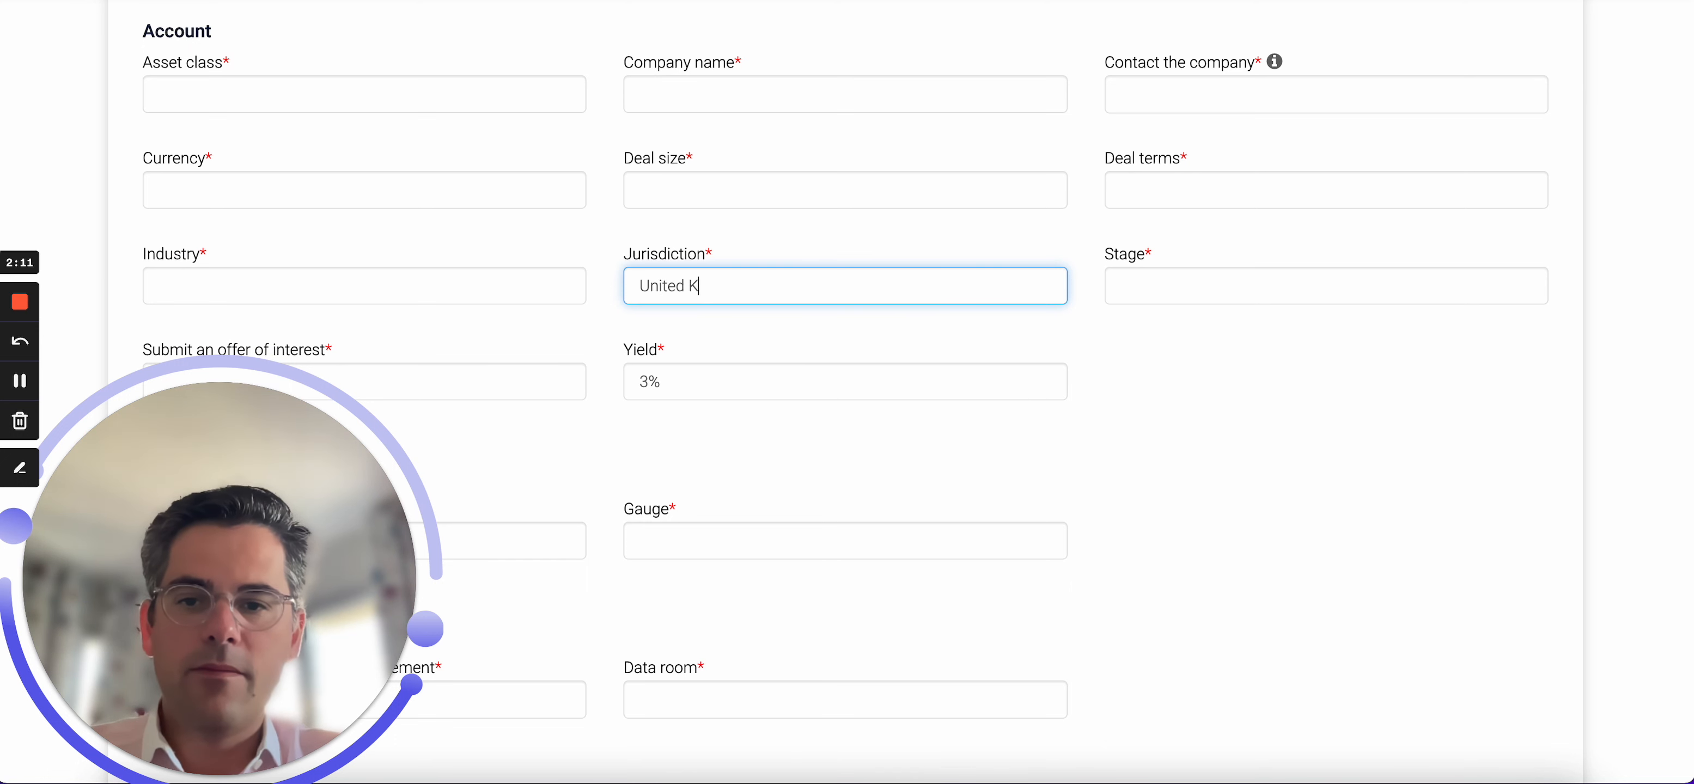
pyautogui.write('ingdom')
# Enter ESG as the Company summary.
pyautogui.scroll(-1, 672, 399)
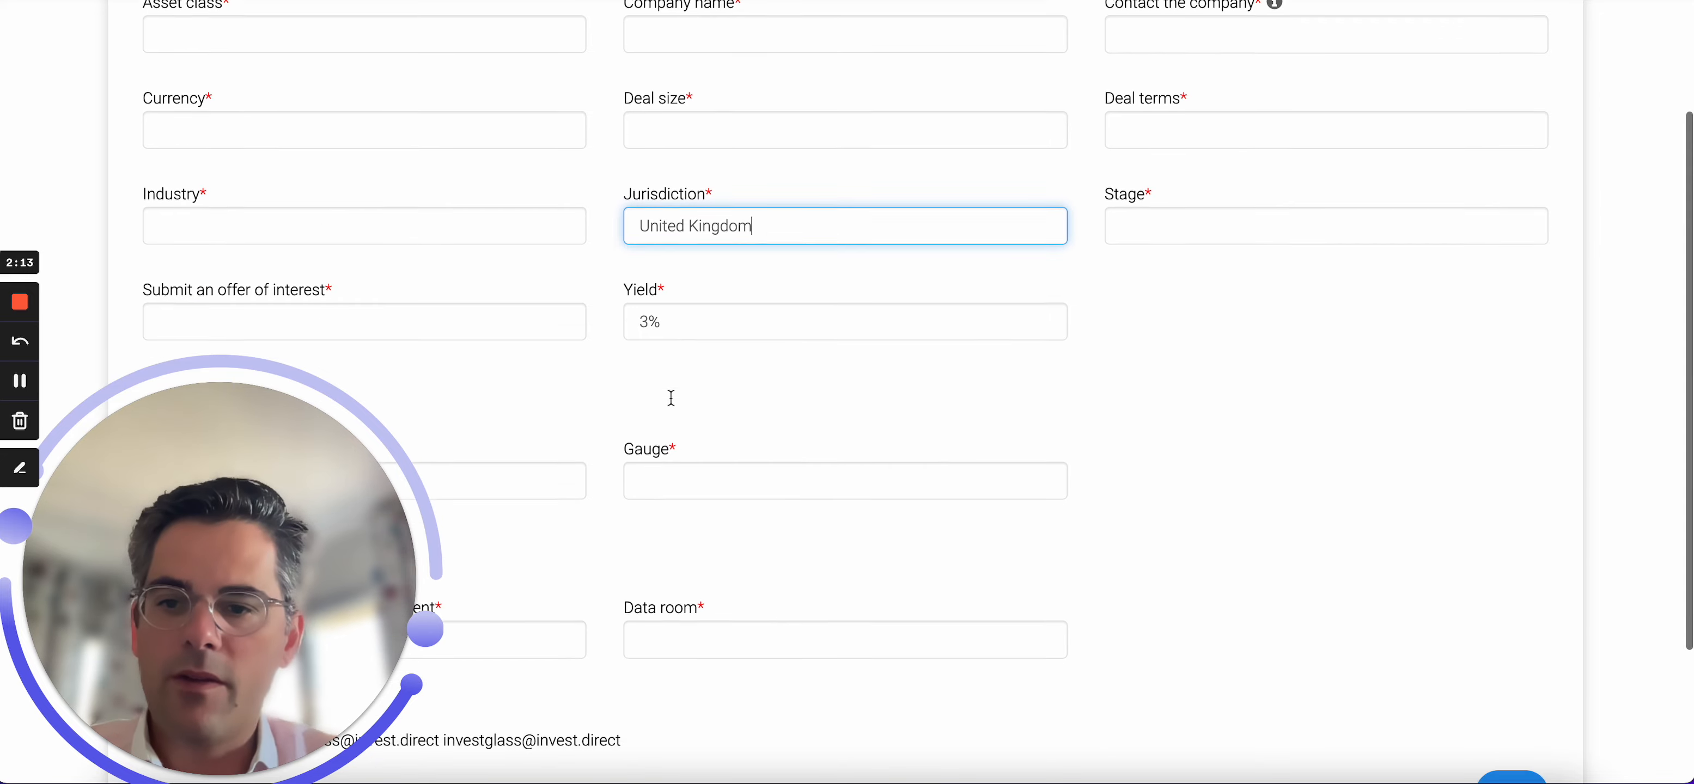
pyautogui.scroll(-3, 671, 399)
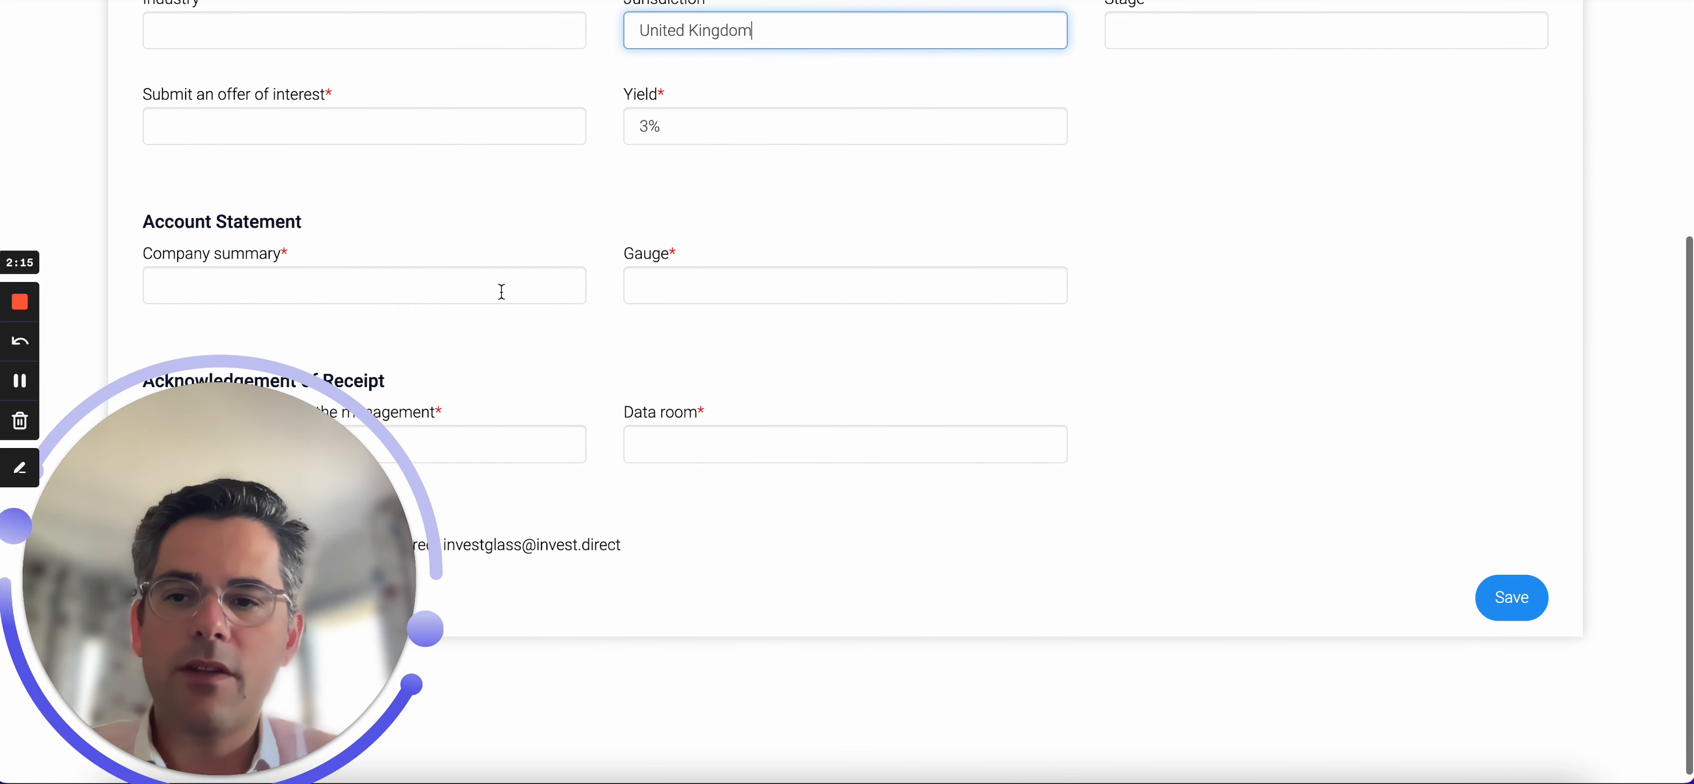
pyautogui.click(502, 291)
pyautogui.write('ESG')
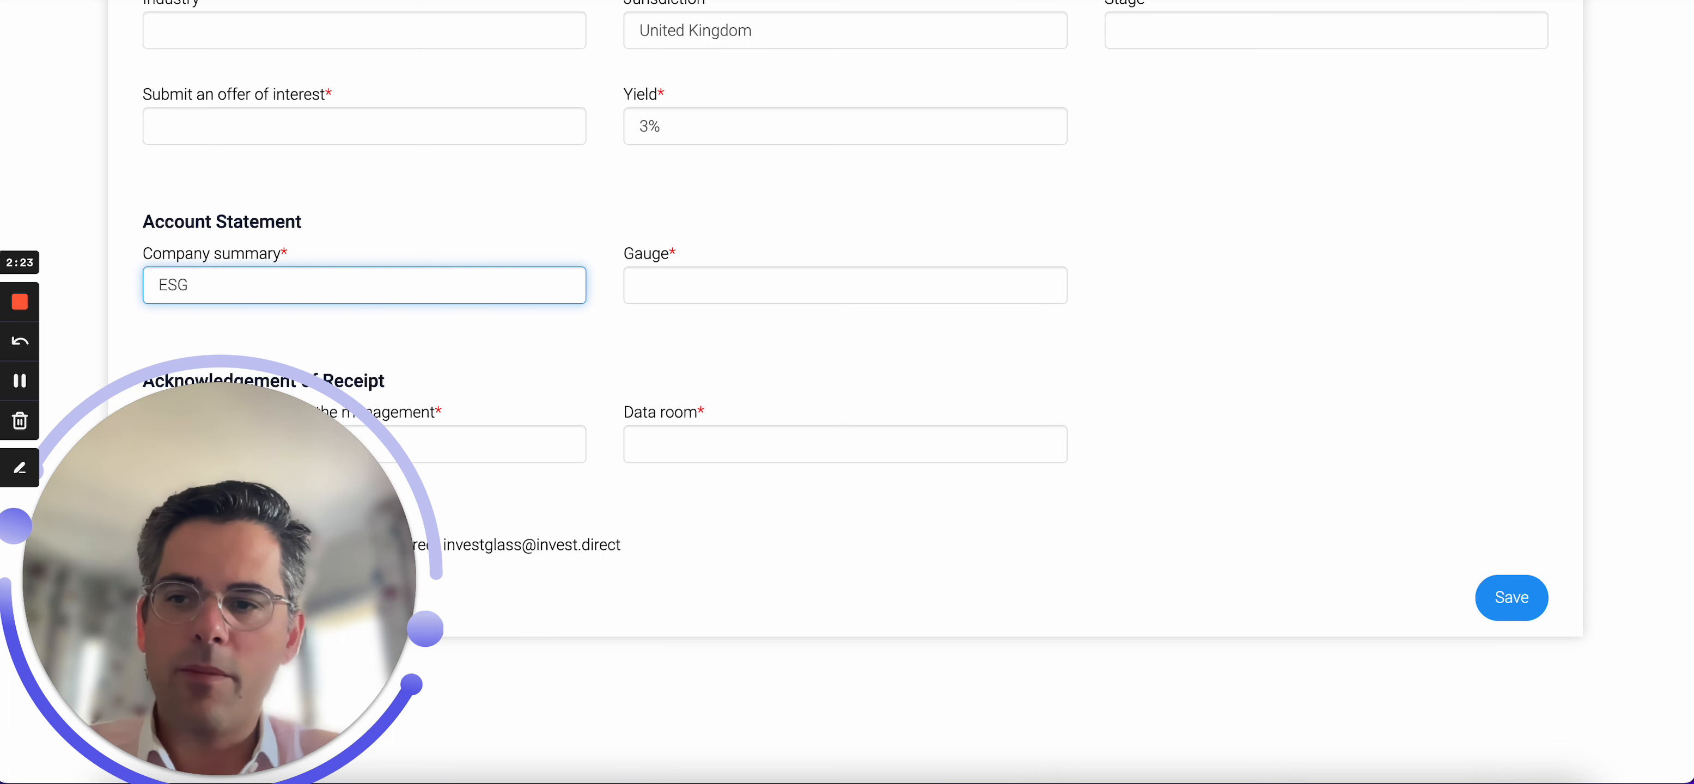
# Check the deal name on the Settings tab and return to the Mandate tab.
pyautogui.scroll(10, 511, 238)
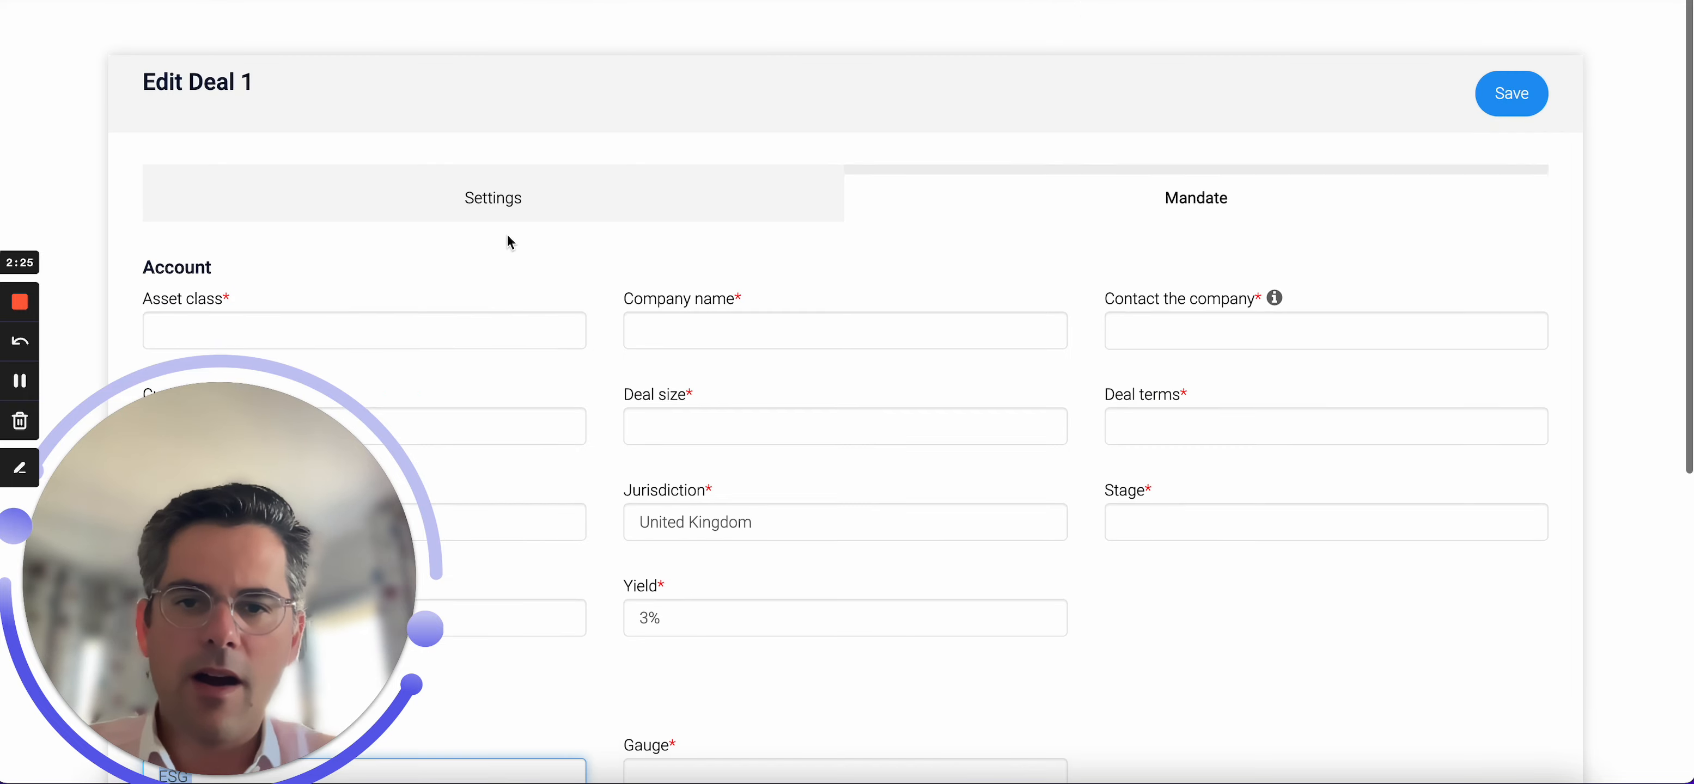
pyautogui.click(537, 176)
pyautogui.scroll(-4, 794, 282)
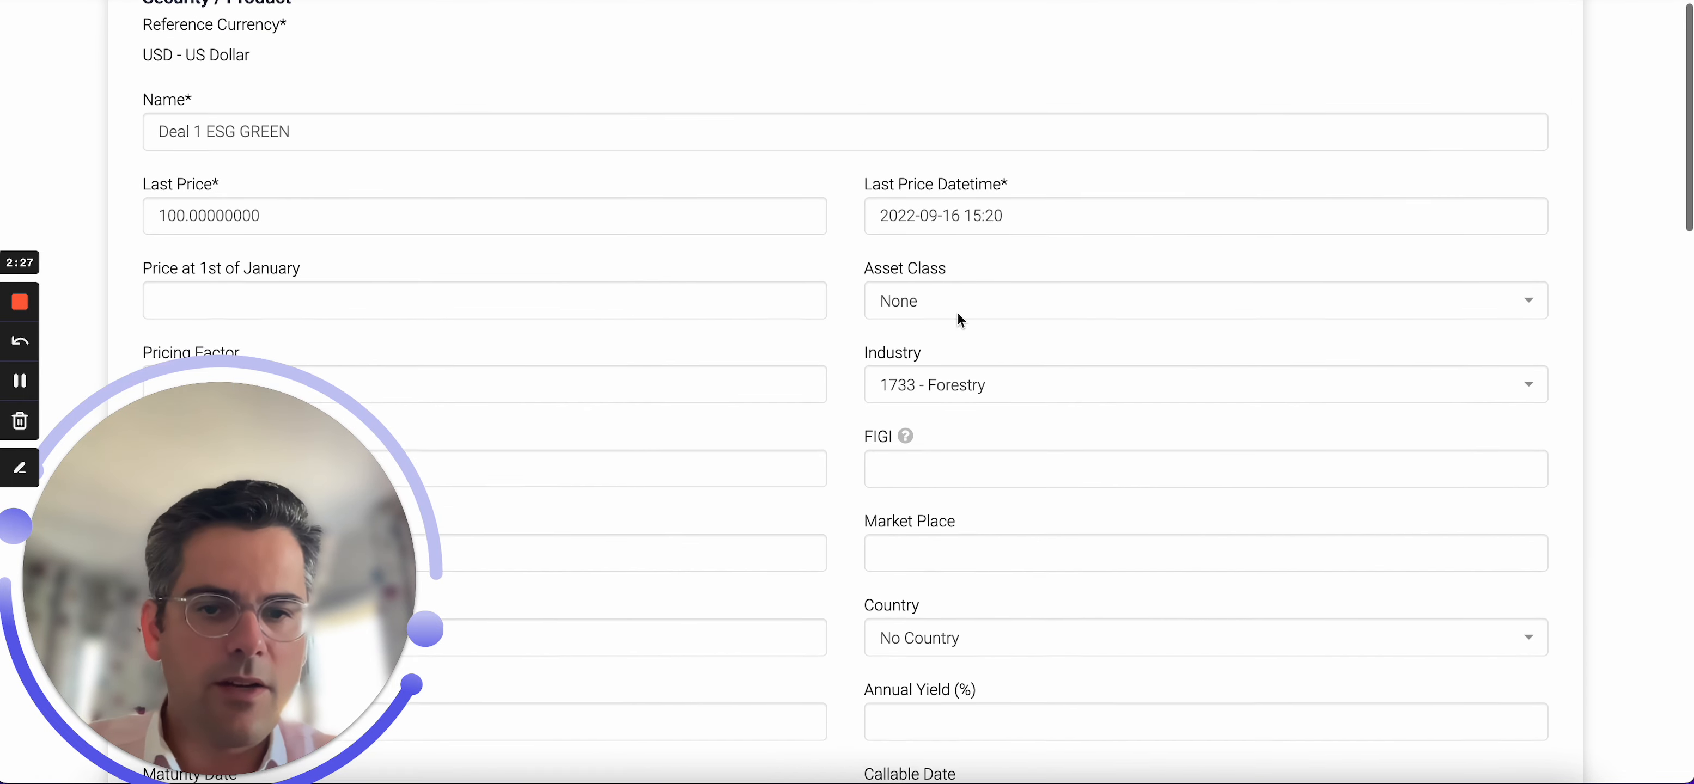
pyautogui.scroll(4, 957, 317)
pyautogui.click(1028, 135)
pyautogui.scroll(-1, 614, 350)
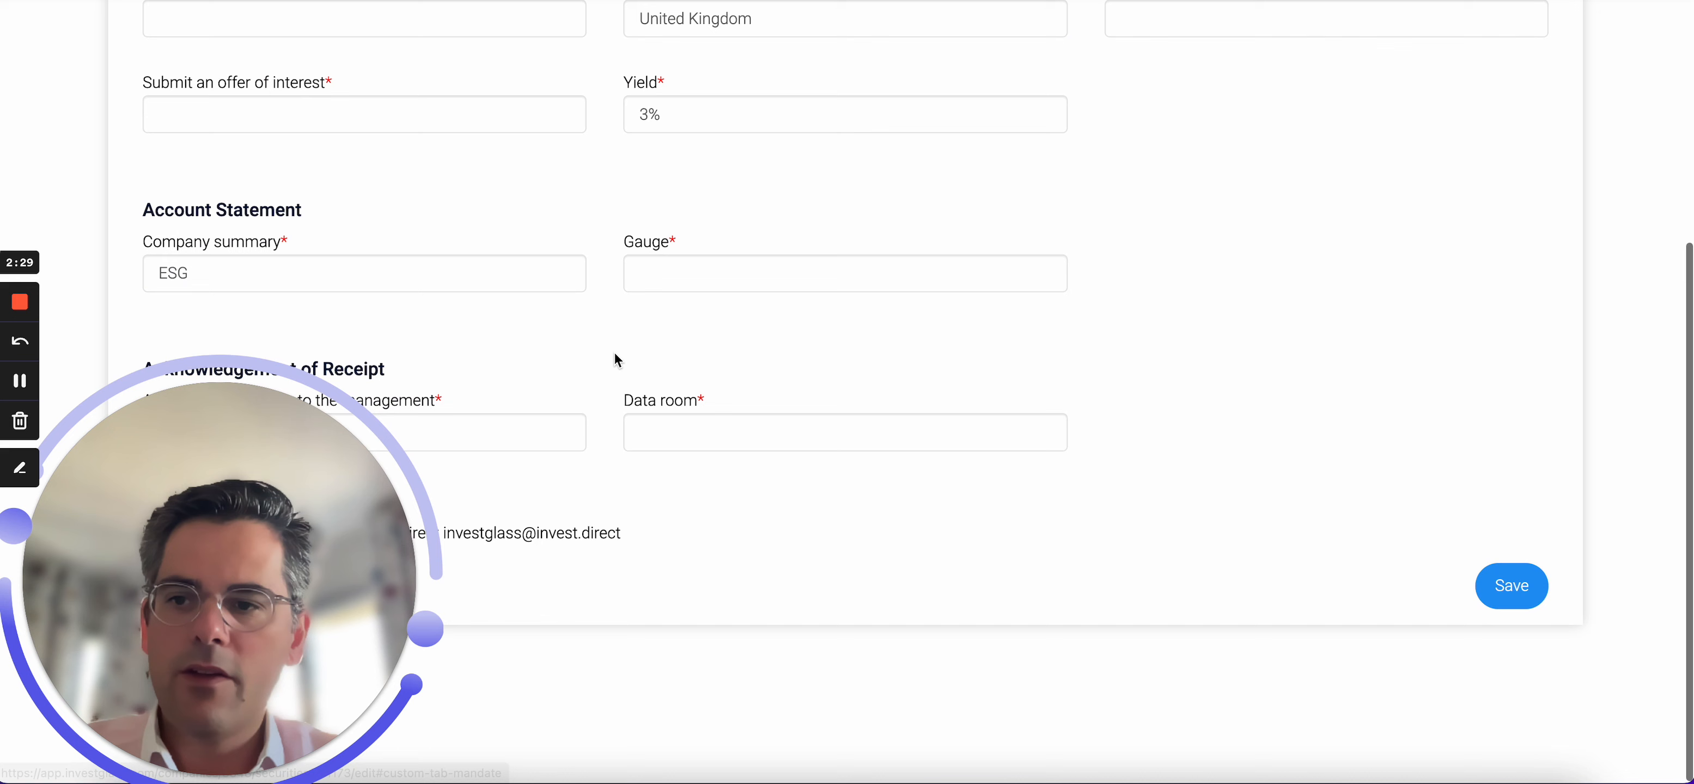
# Set the Company summary to "Forest industry specialised into Carbon Contracts".
pyautogui.doubleClick(477, 269)
pyautogui.write('Forest ')
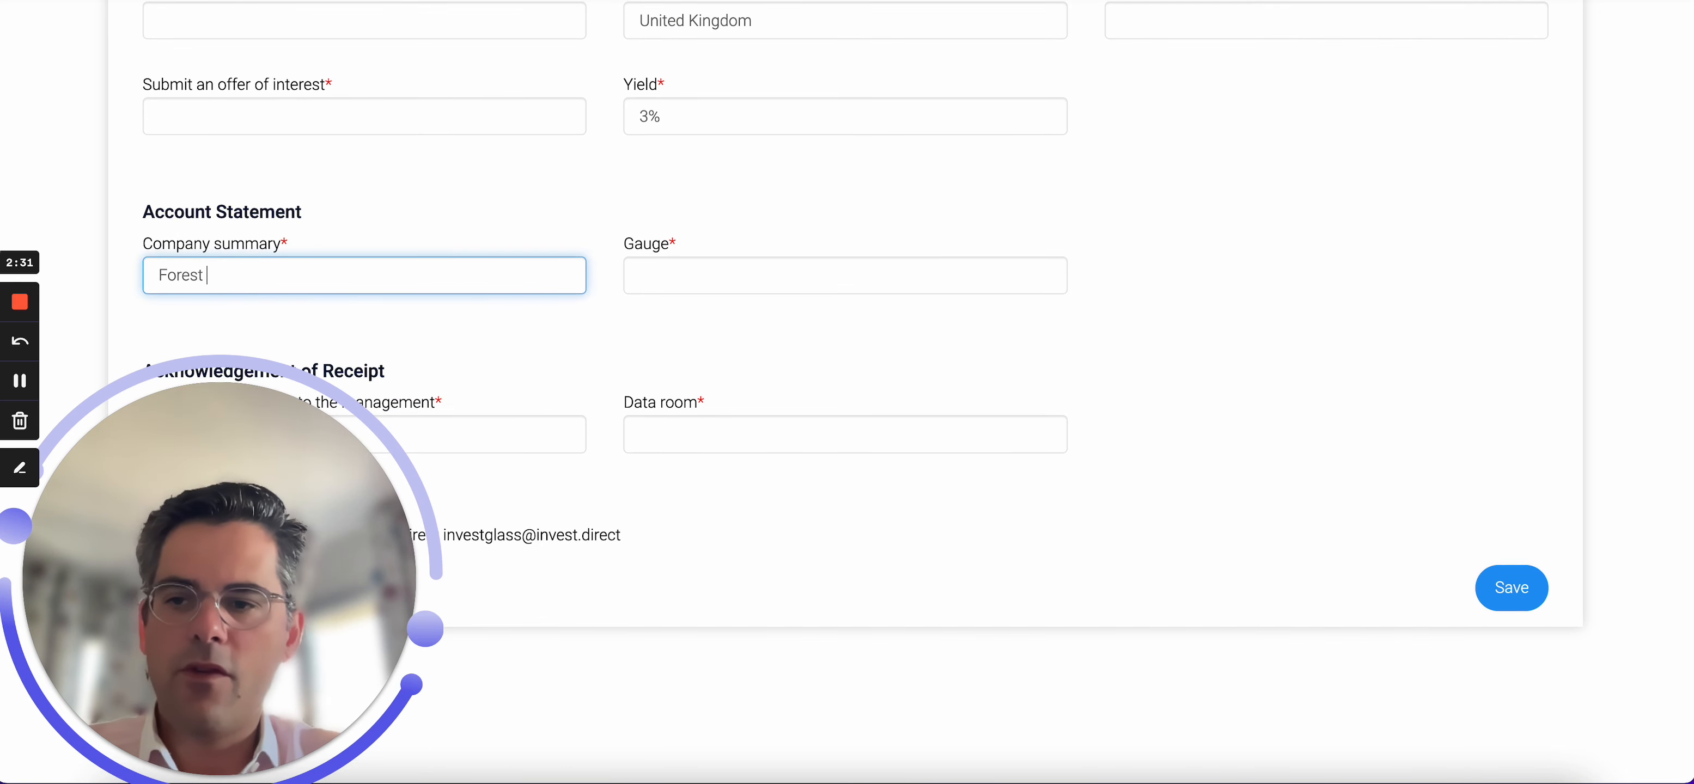
pyautogui.write('industry')
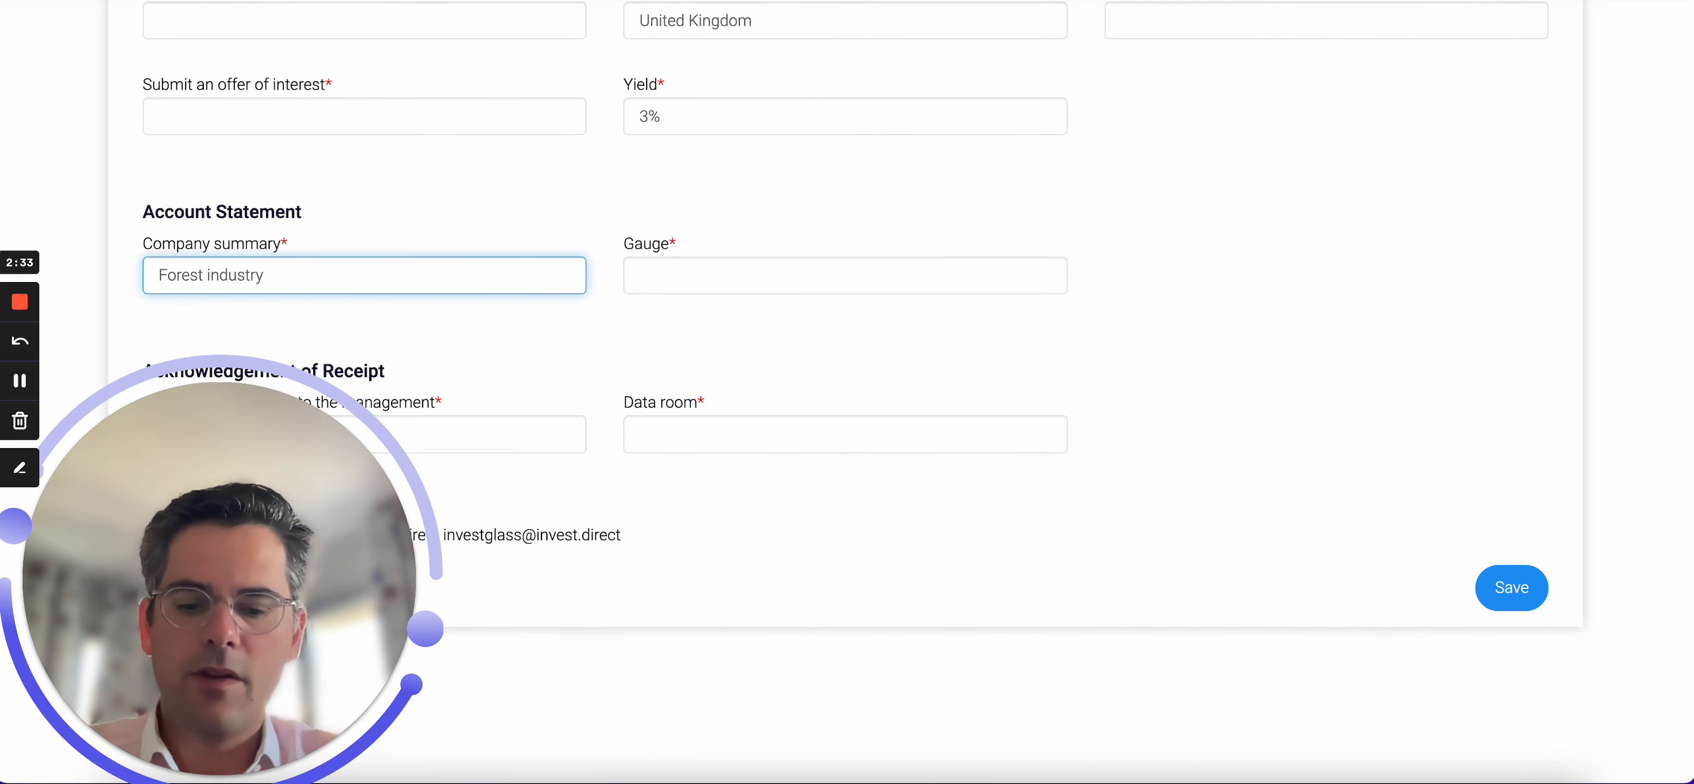
pyautogui.write(' specialised into ')
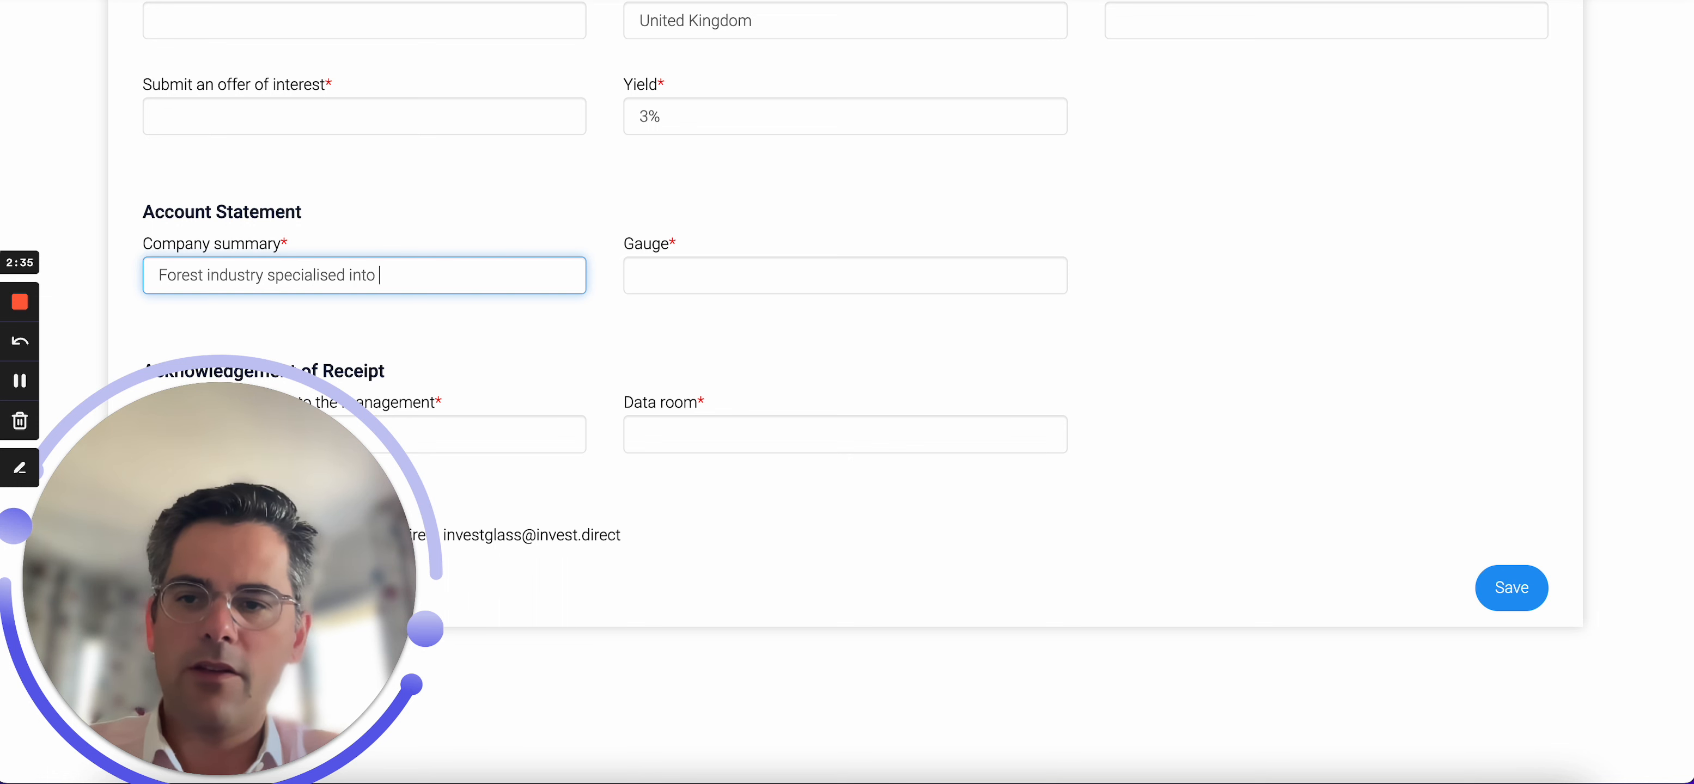
pyautogui.write('Carbon Con')
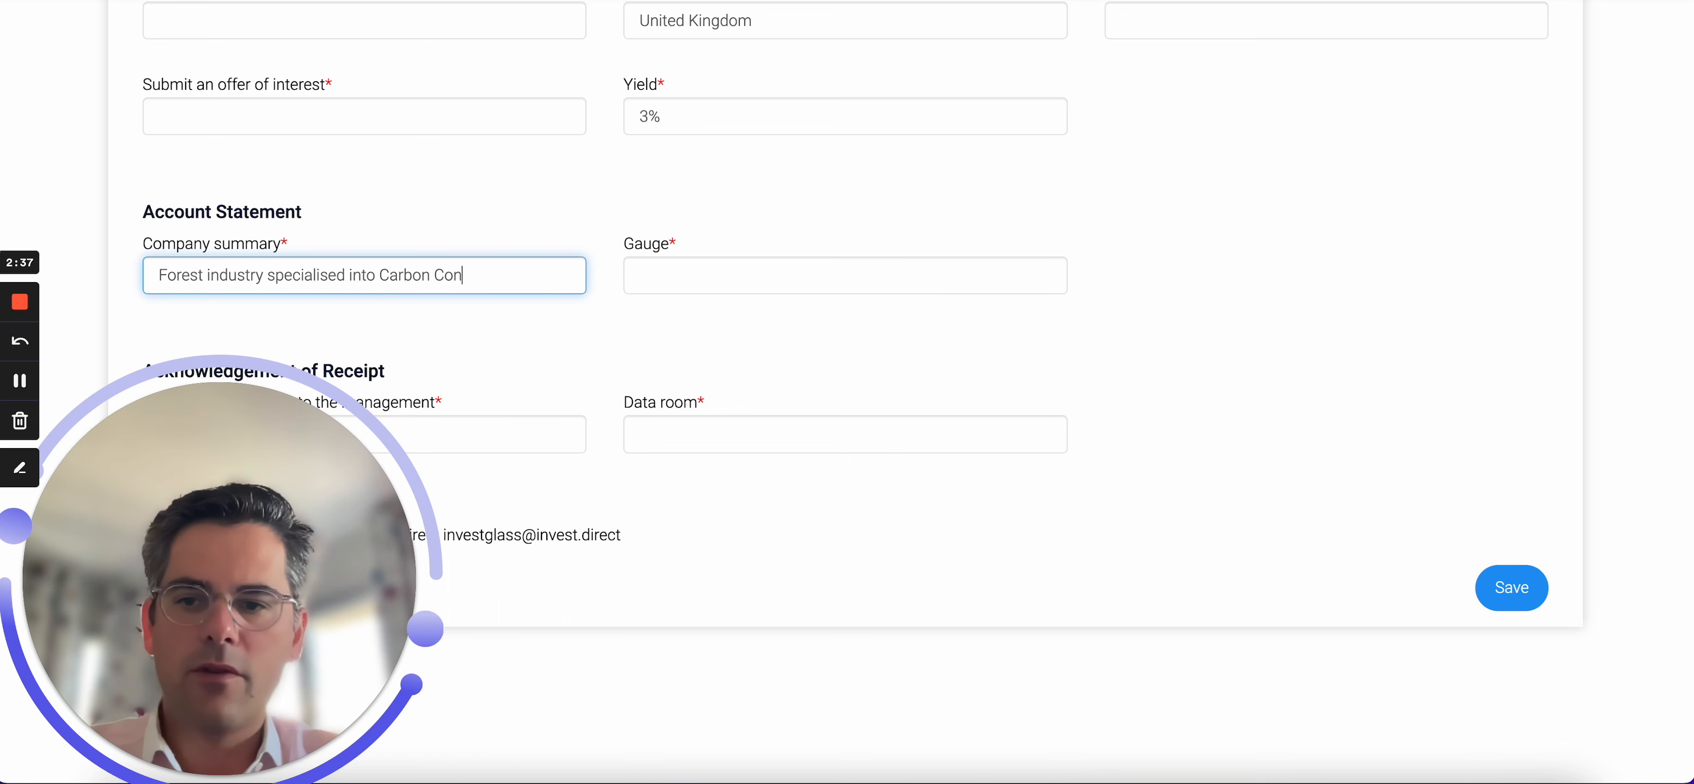
pyautogui.write('tracts')
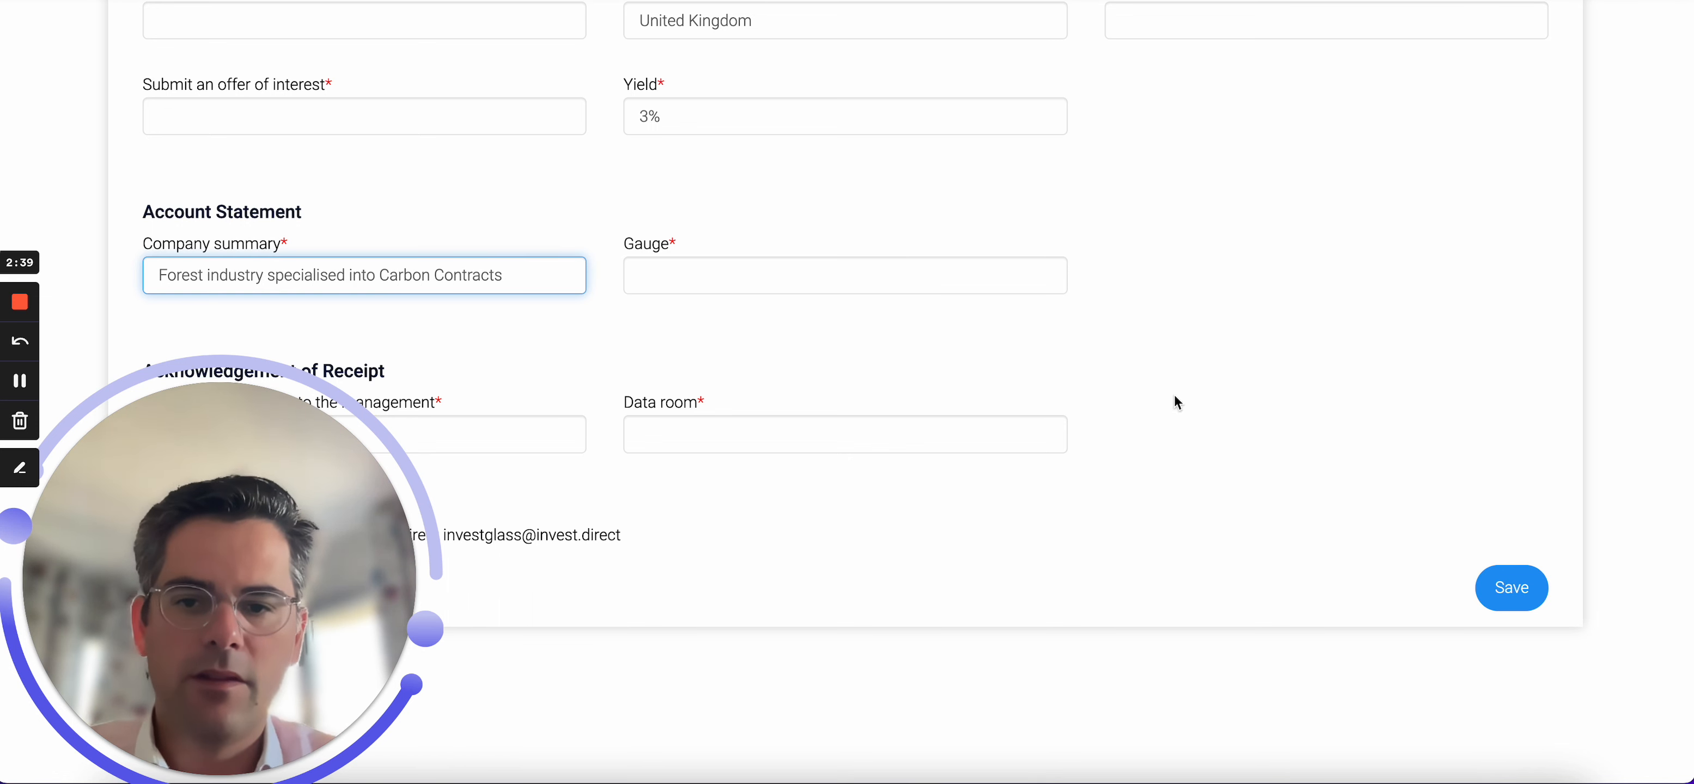
# Save the deal's Mandate details and dismiss the update notification.
pyautogui.click(1497, 601)
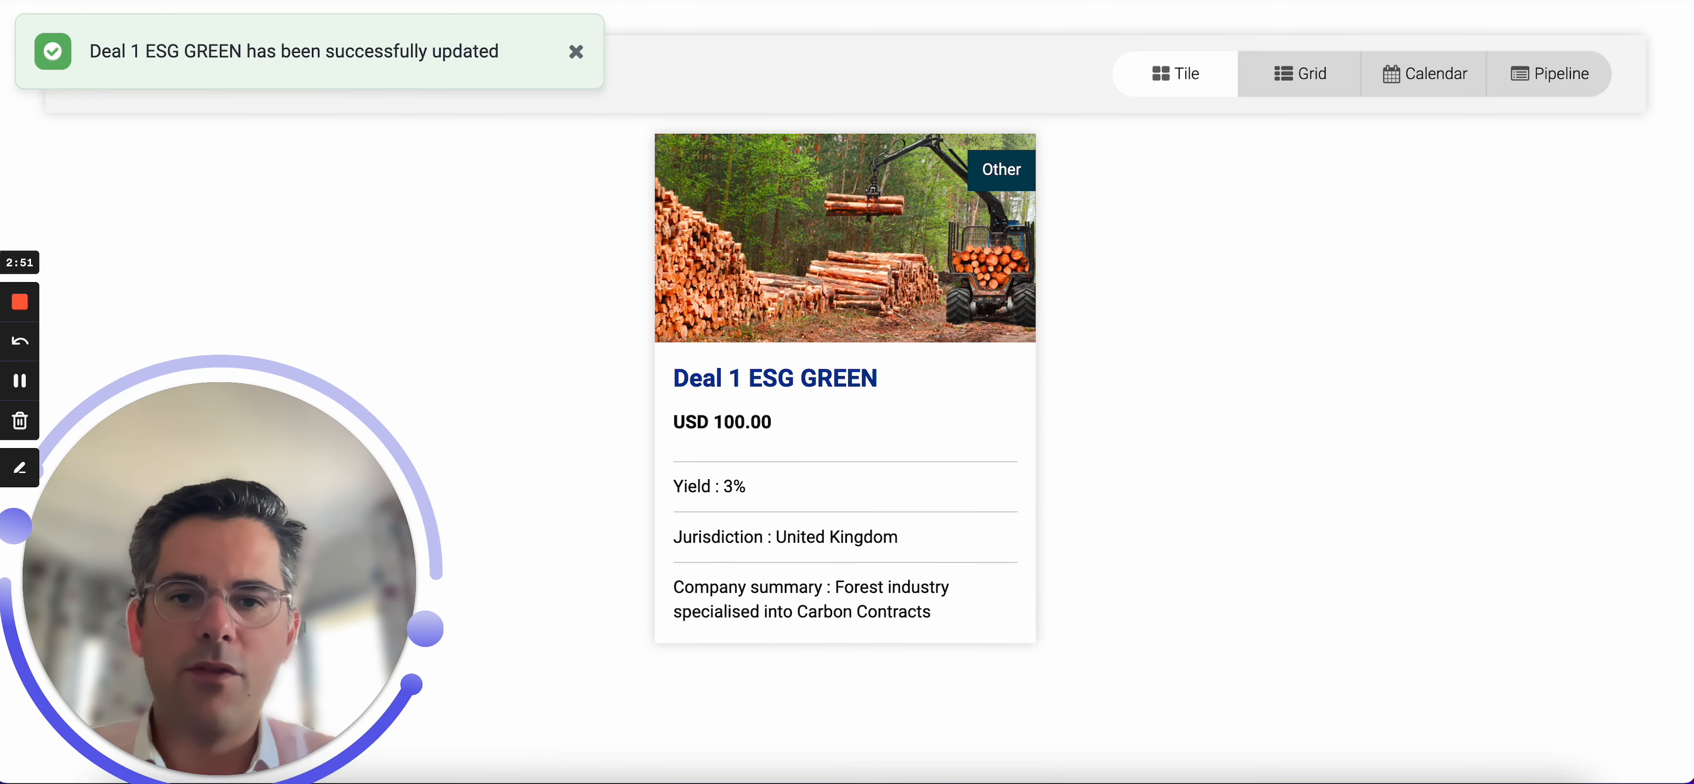
pyautogui.click(575, 53)
pyautogui.scroll(-1, 643, 410)
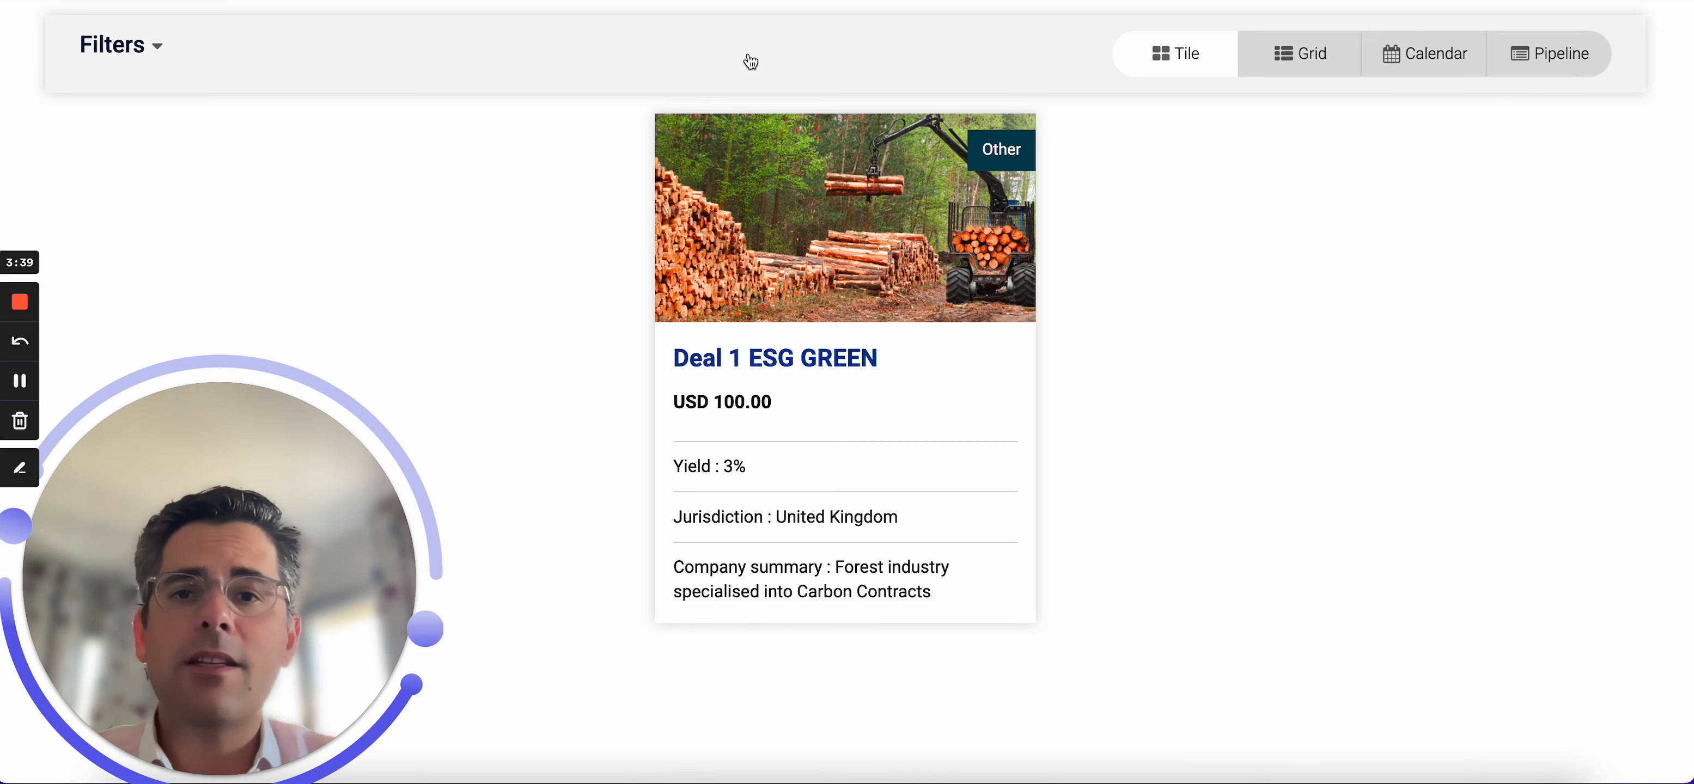
# Switch to the settings tab and enable Client portal sharing for the market page.
pyautogui.hscroll(1, 731, 86)
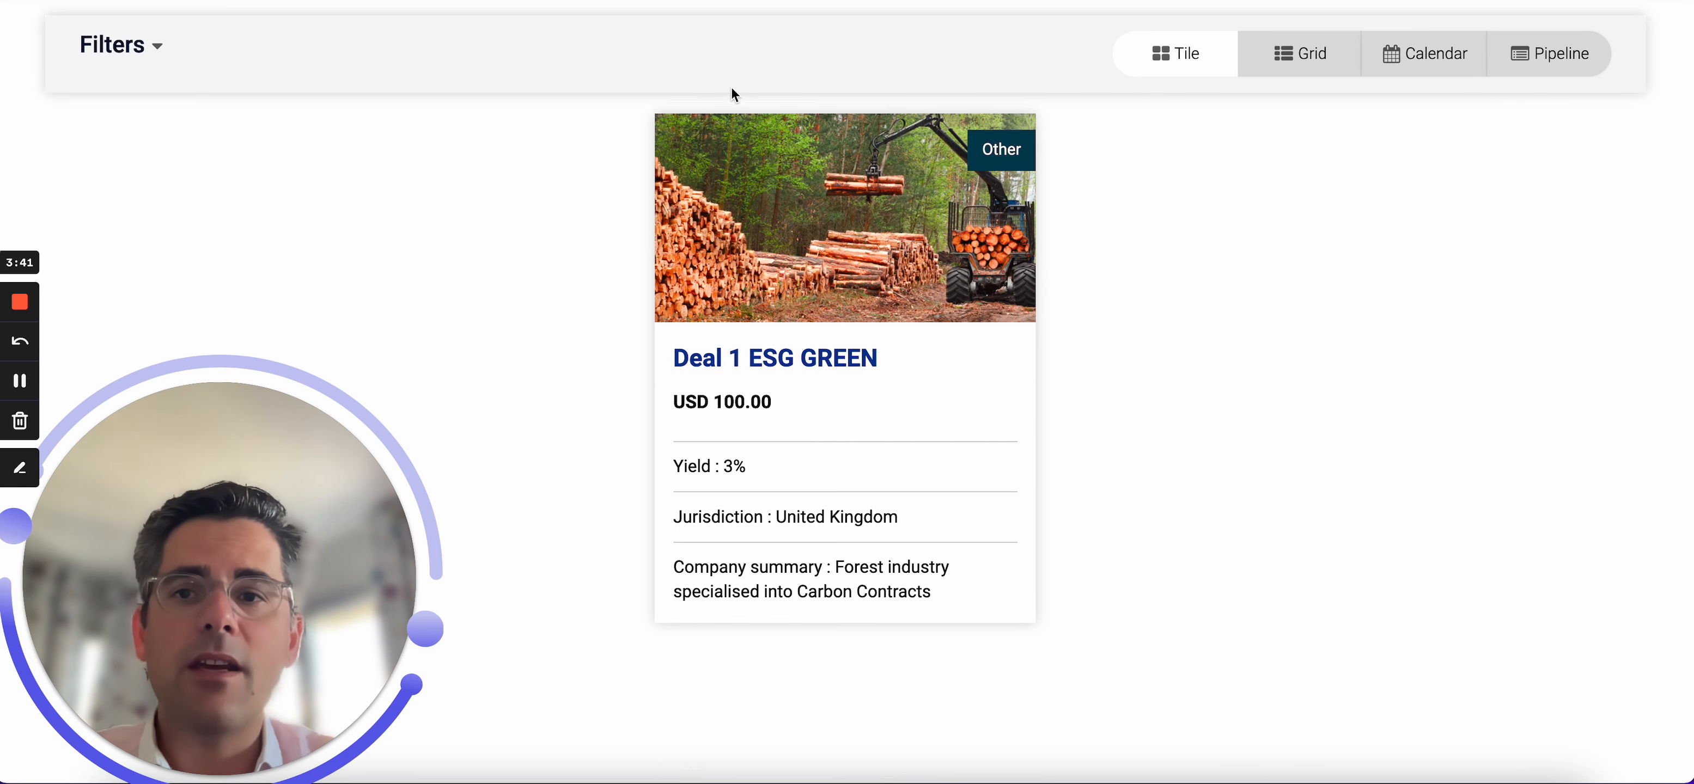
pyautogui.hotkey('ctrl', 'Tab')
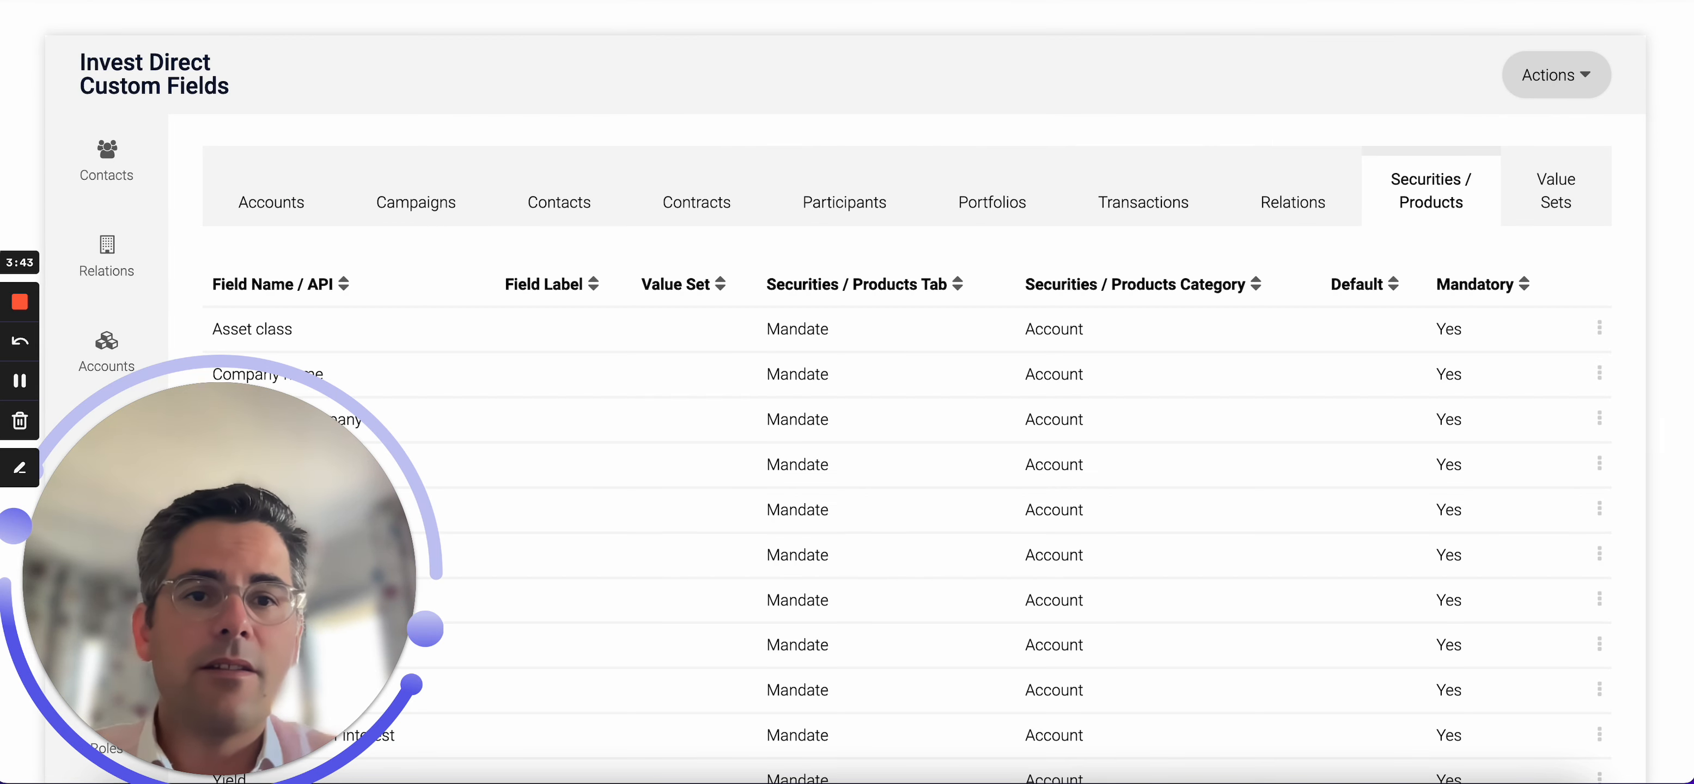
pyautogui.hotkey('ctrl', 'Tab')
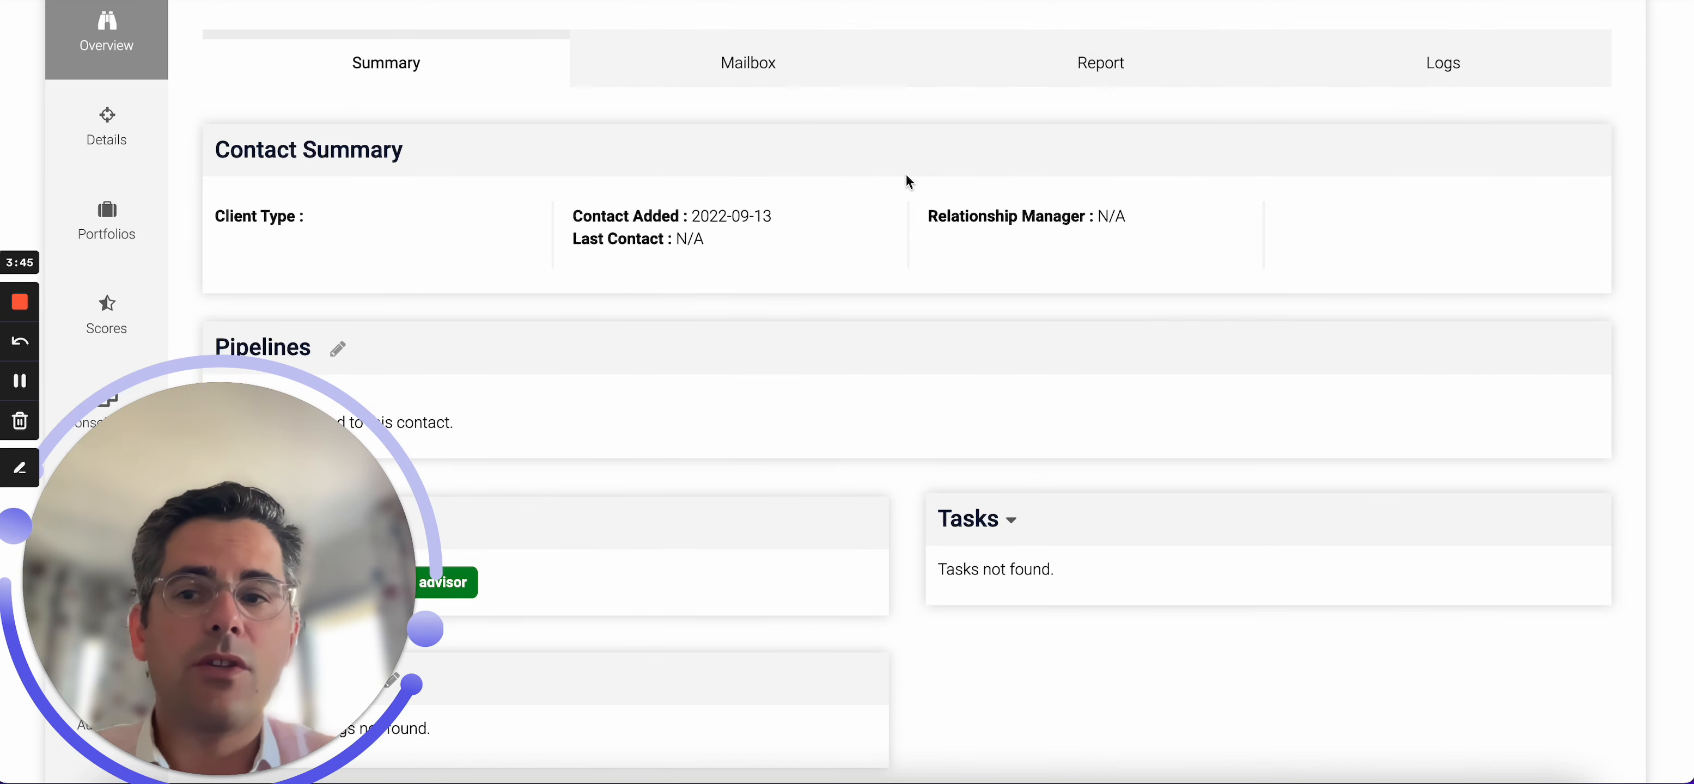
pyautogui.scroll(-3, 903, 177)
pyautogui.hscroll(-4, 322, 322)
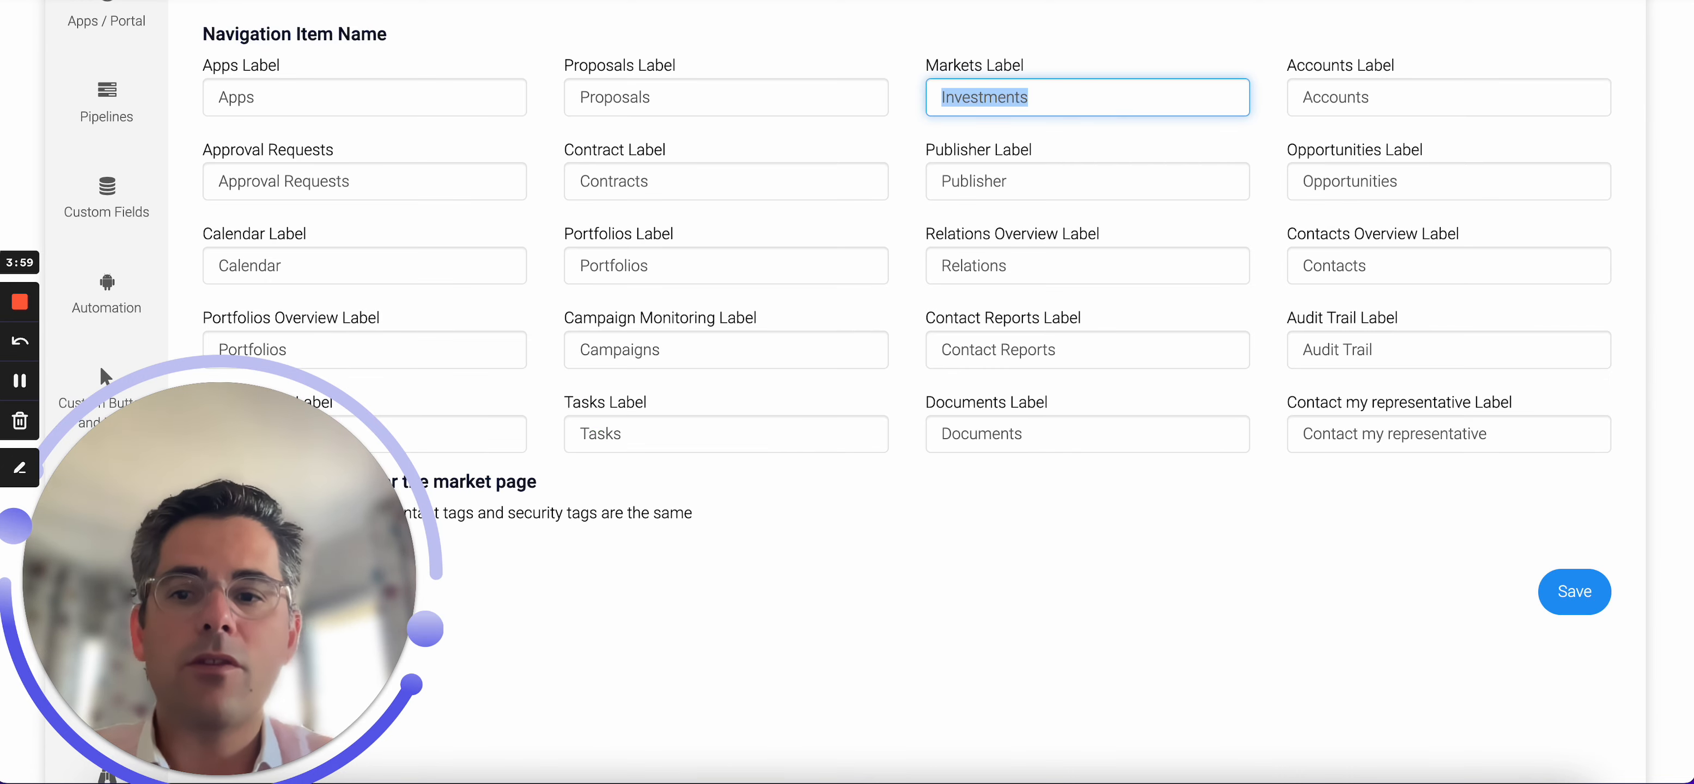
pyautogui.scroll(-3, 1172, 235)
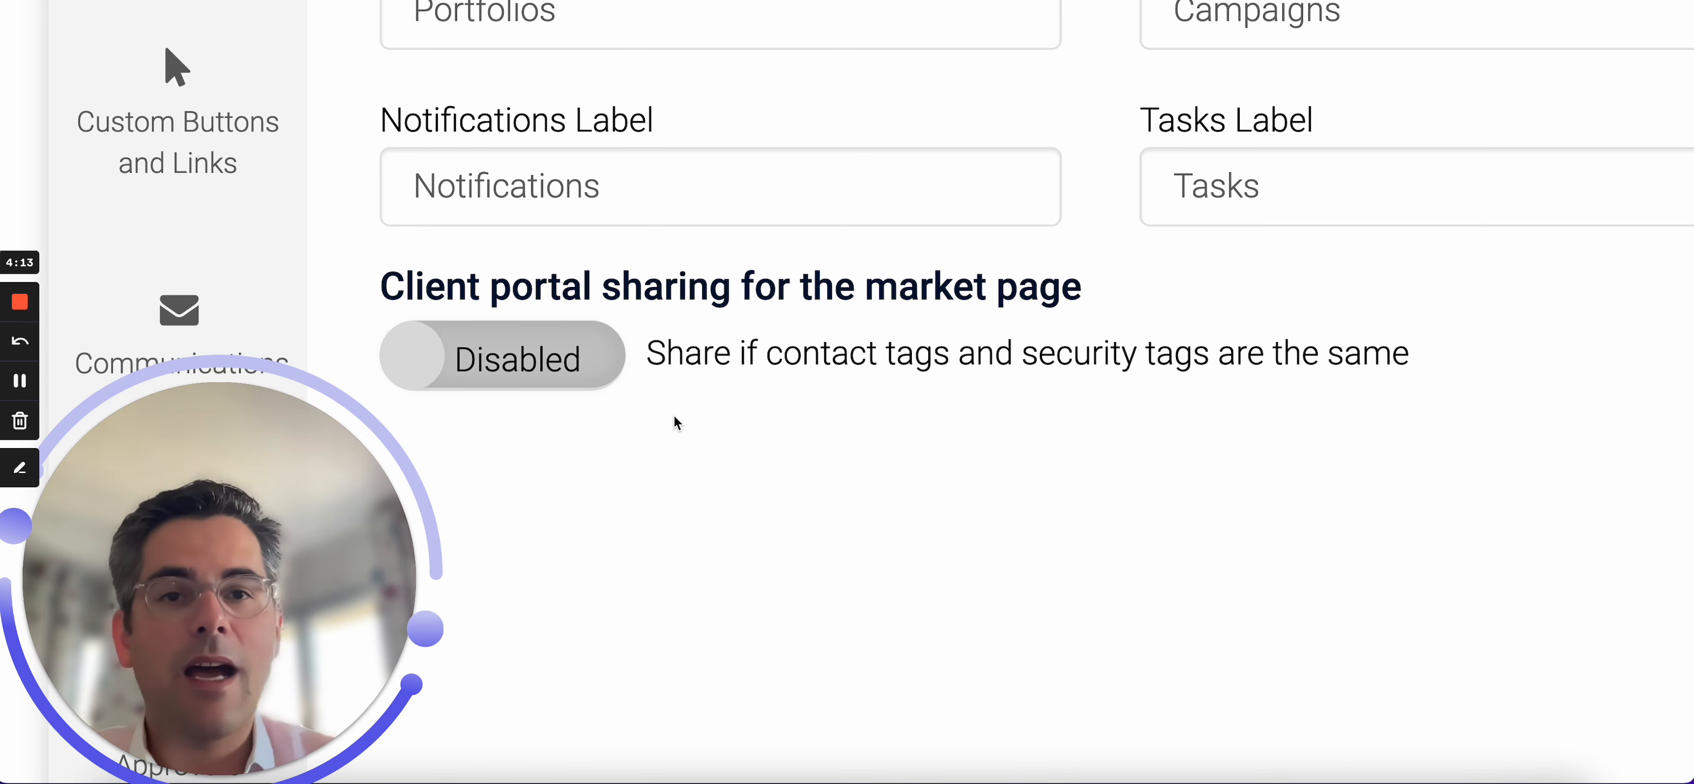
pyautogui.click(577, 348)
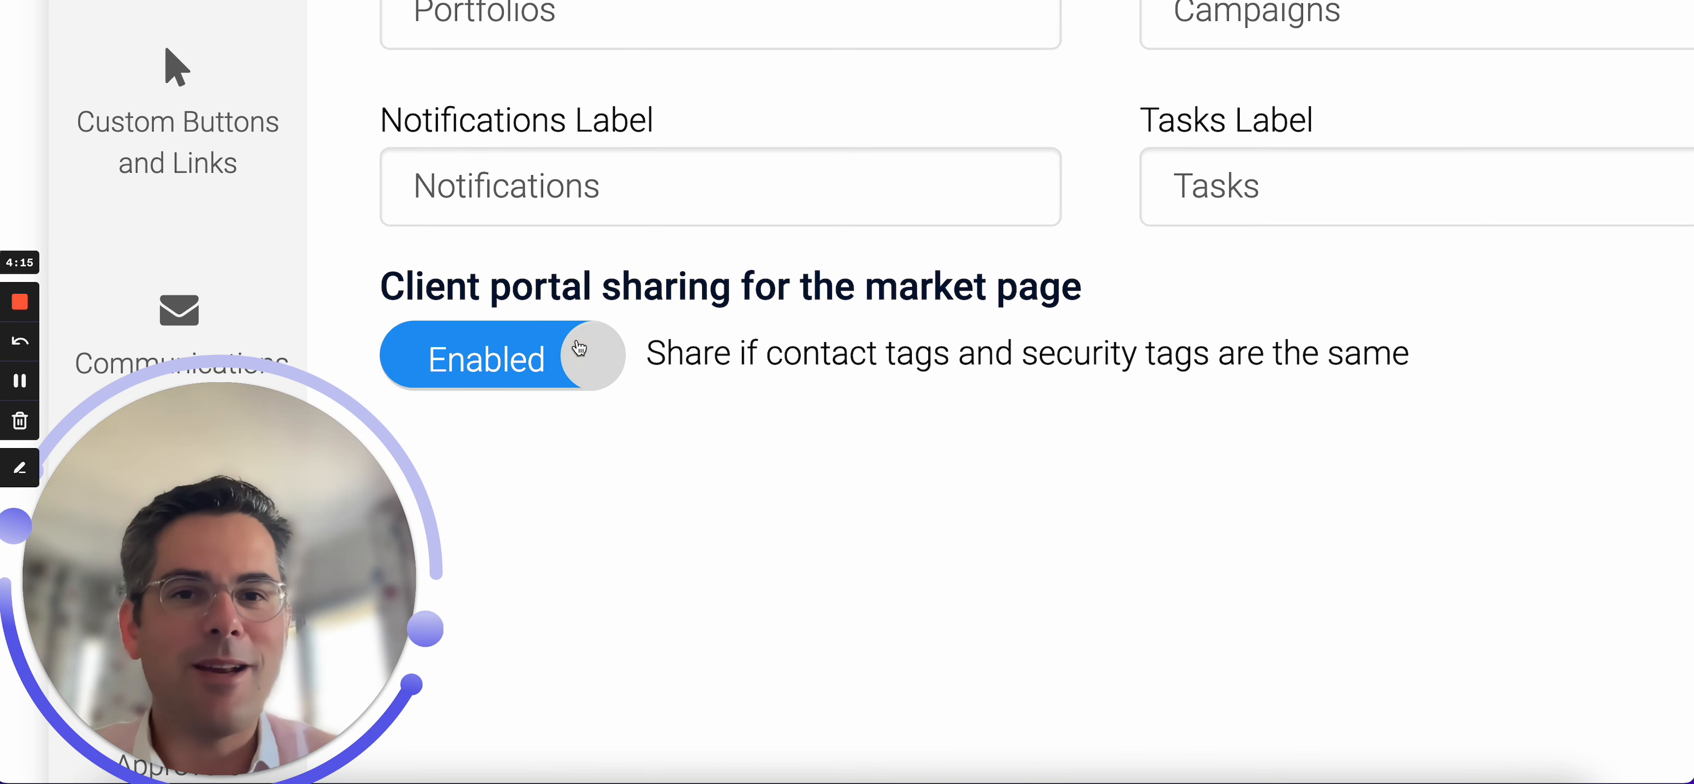